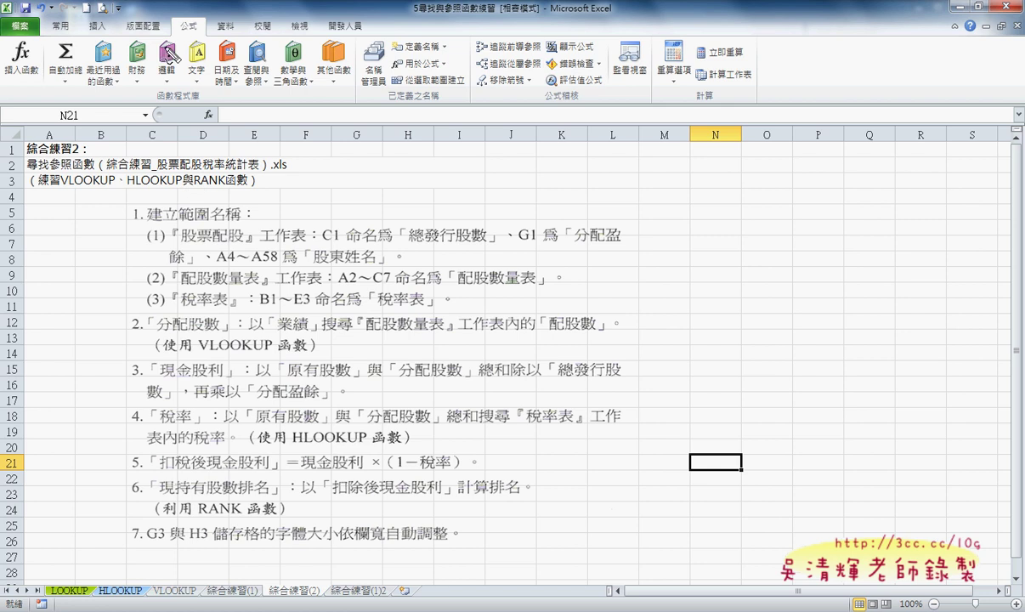
# Highlight VLOOKUP and HLOOKUP in the heading and the range-name step on the instructions, then clear the marks.
pyautogui.moveTo(61, 188); pyautogui.dragTo(224, 188)
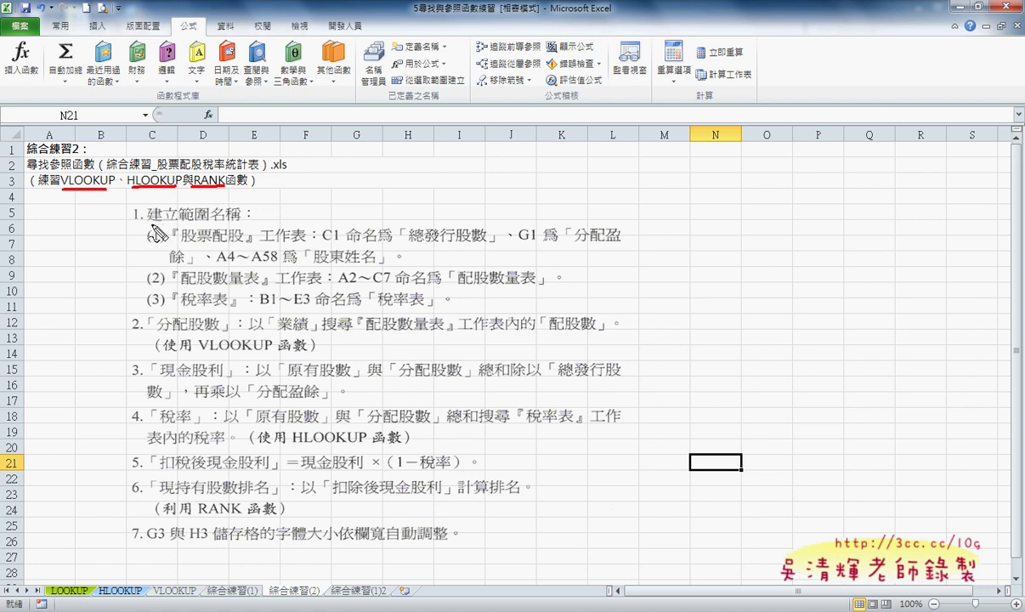
pyautogui.moveTo(147, 223)
pyautogui.mouseDown()
pyautogui.moveTo(246, 224)
pyautogui.moveTo(213, 226)
pyautogui.mouseUp()
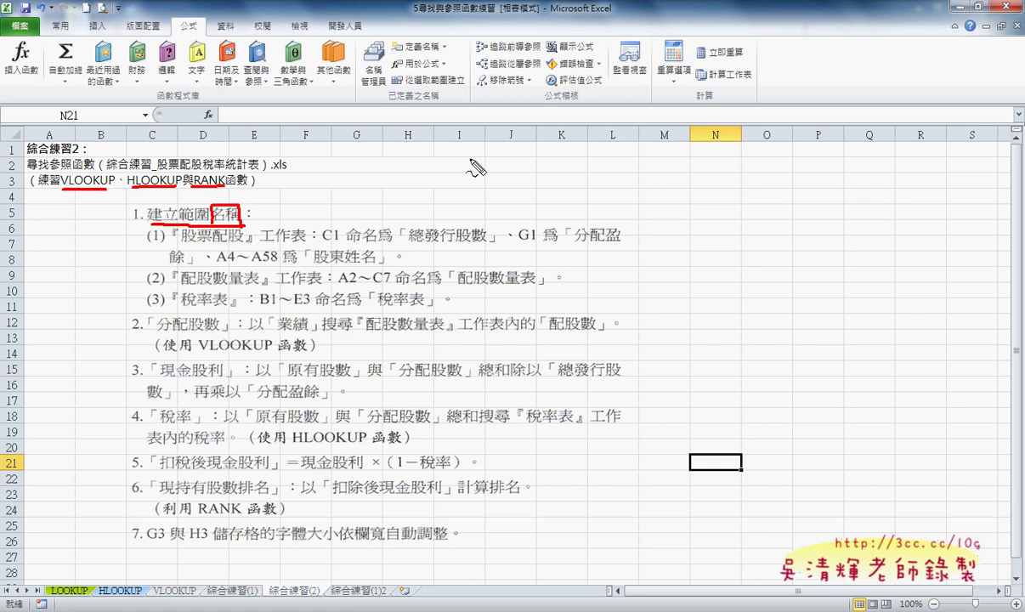
pyautogui.press('Escape')
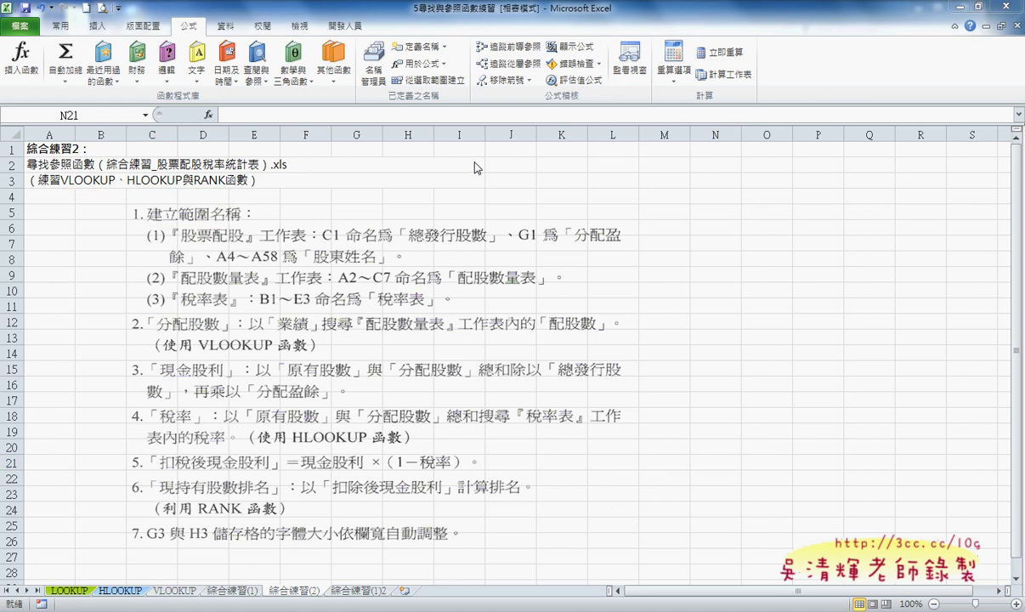
# Annotate the instructions, underlining 範圍名稱 and pointing out the Formulas Define Name feature.
pyautogui.click(362, 333)
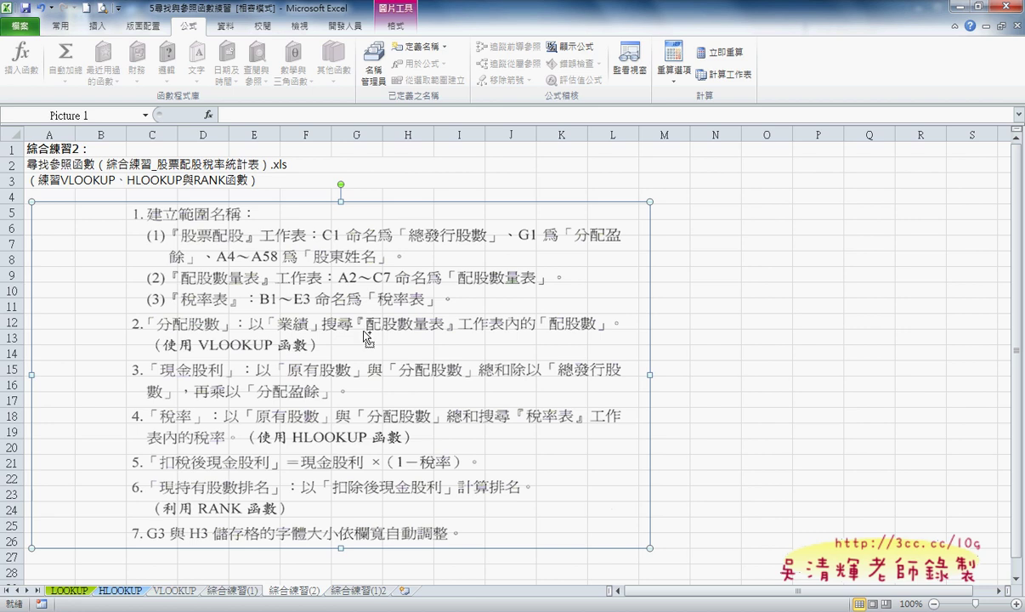
pyautogui.hotkey('ctrl', '2')
pyautogui.moveTo(360, 348); pyautogui.dragTo(368, 343)
pyautogui.moveTo(183, 222); pyautogui.dragTo(241, 221)
pyautogui.moveTo(202, 17); pyautogui.dragTo(207, 27)
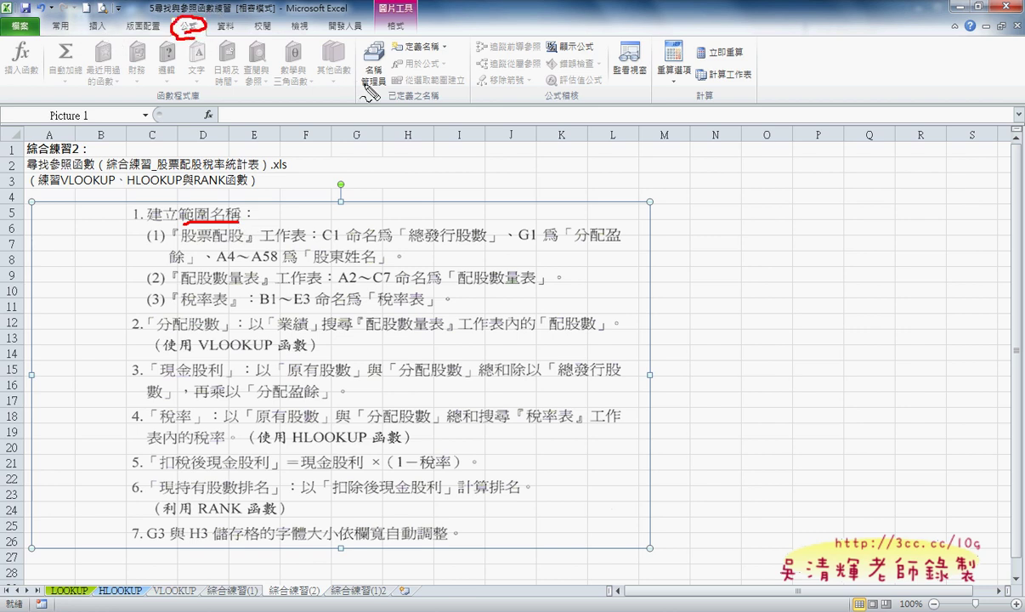
pyautogui.moveTo(393, 56); pyautogui.dragTo(396, 49)
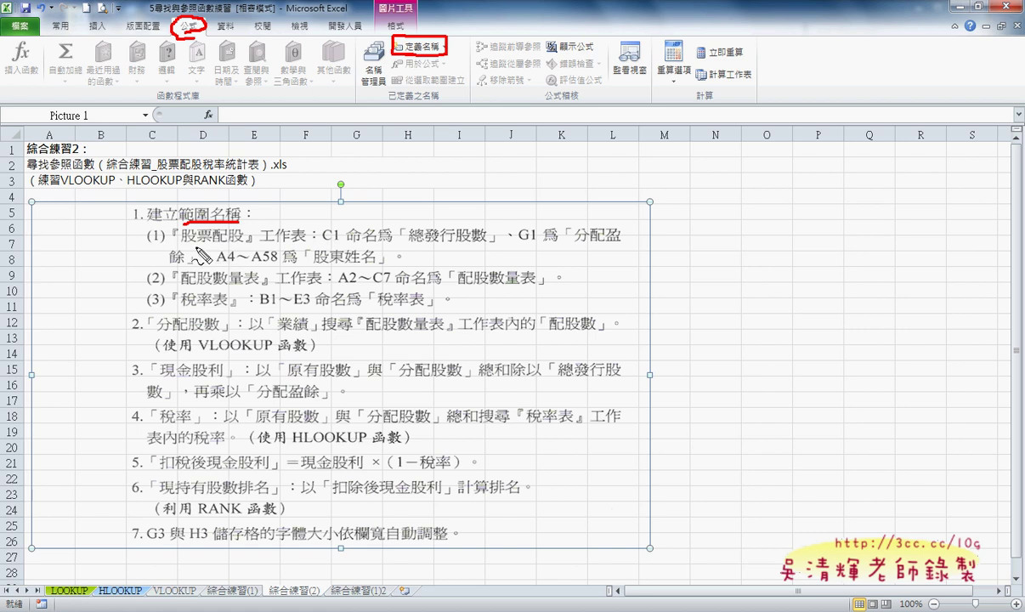
# Mark up the names 總發行股數→C1, 分配盈餘→G1 and 股東姓名→A4～A58 on the instructions, then clear the annotations.
pyautogui.moveTo(180, 246); pyautogui.dragTo(341, 244)
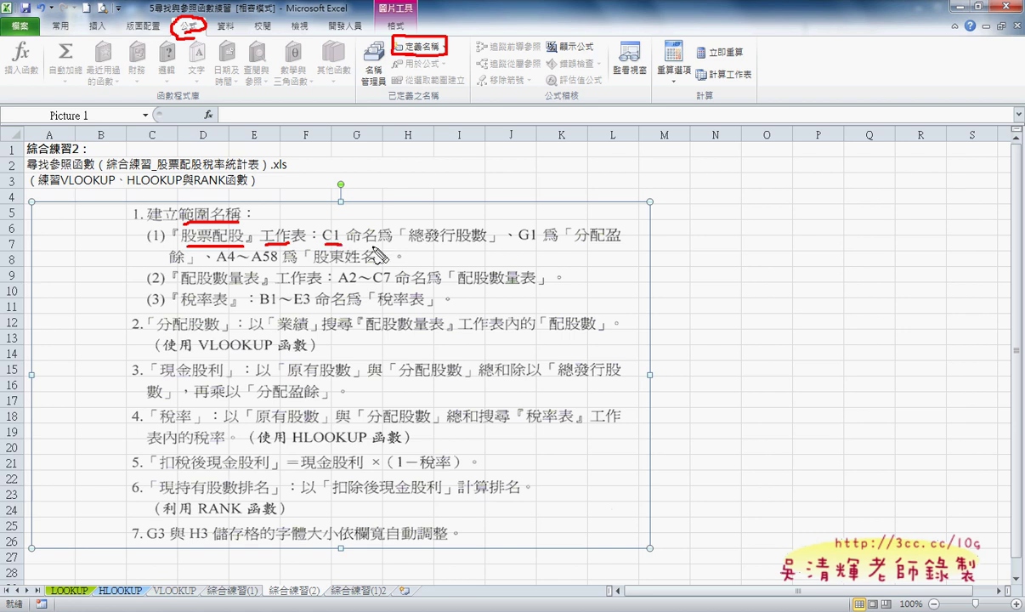
pyautogui.moveTo(408, 244); pyautogui.dragTo(487, 246)
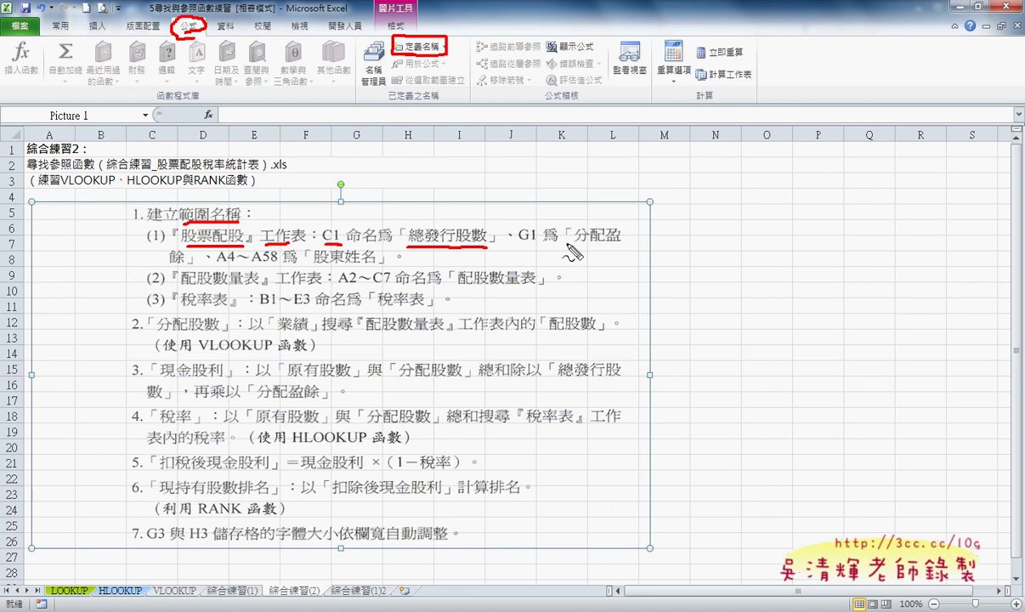
pyautogui.moveTo(565, 244); pyautogui.dragTo(620, 242)
pyautogui.moveTo(170, 265); pyautogui.dragTo(378, 267)
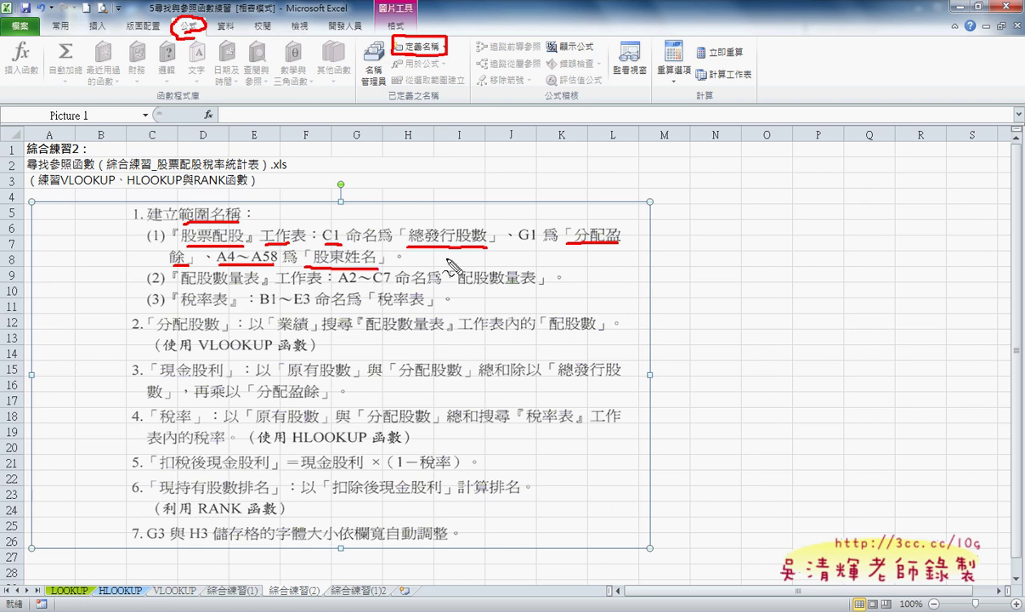
pyautogui.moveTo(338, 224); pyautogui.dragTo(333, 222)
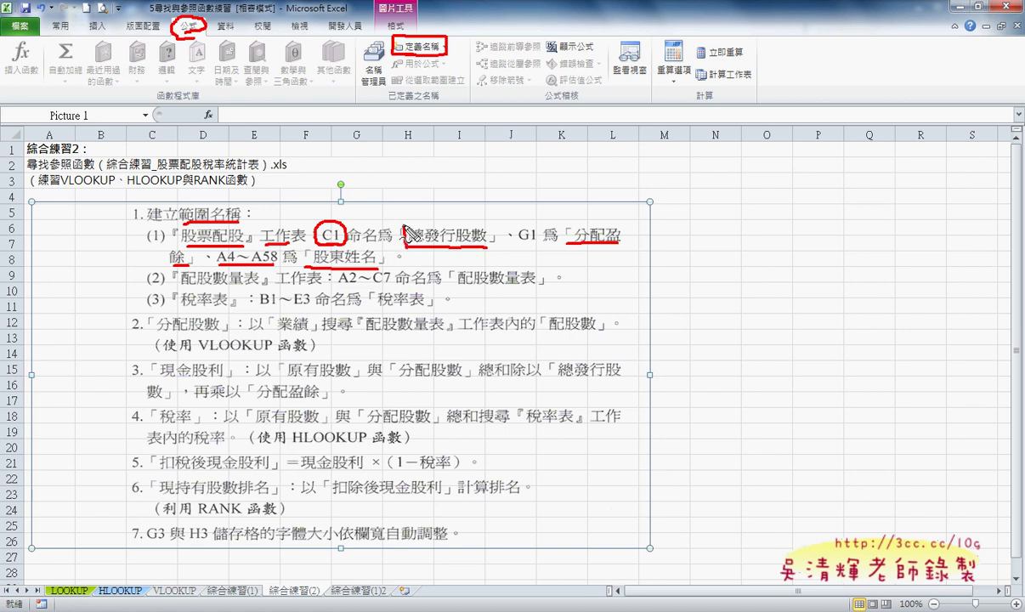
pyautogui.moveTo(406, 231)
pyautogui.mouseDown()
pyautogui.moveTo(344, 226)
pyautogui.moveTo(357, 214)
pyautogui.mouseUp()
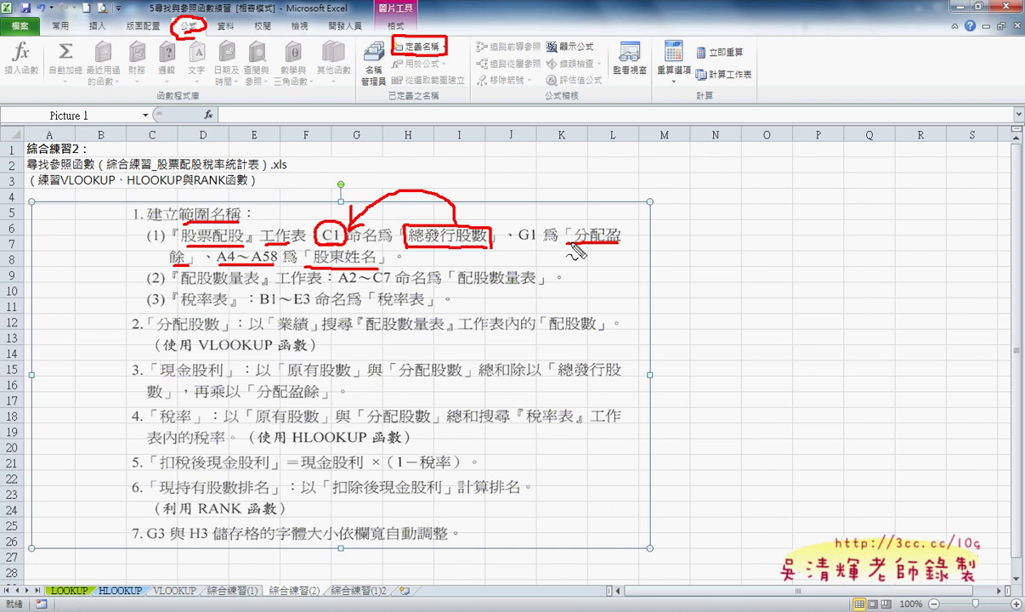
pyautogui.moveTo(566, 225)
pyautogui.mouseDown()
pyautogui.moveTo(567, 245)
pyautogui.moveTo(525, 212)
pyautogui.mouseUp()
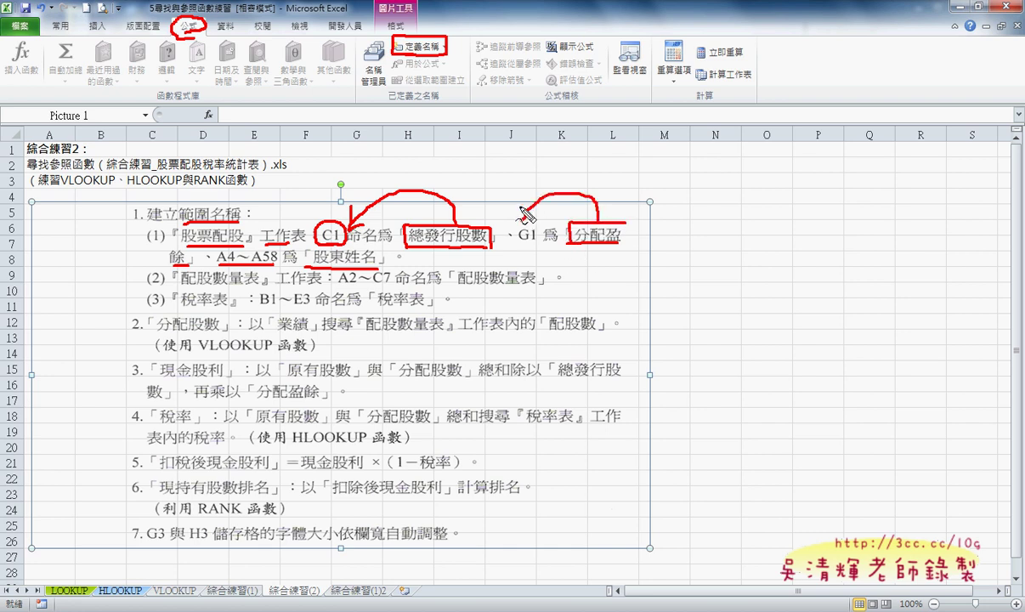
pyautogui.moveTo(311, 263)
pyautogui.mouseDown()
pyautogui.moveTo(381, 229)
pyautogui.moveTo(313, 265)
pyautogui.moveTo(278, 267)
pyautogui.mouseUp()
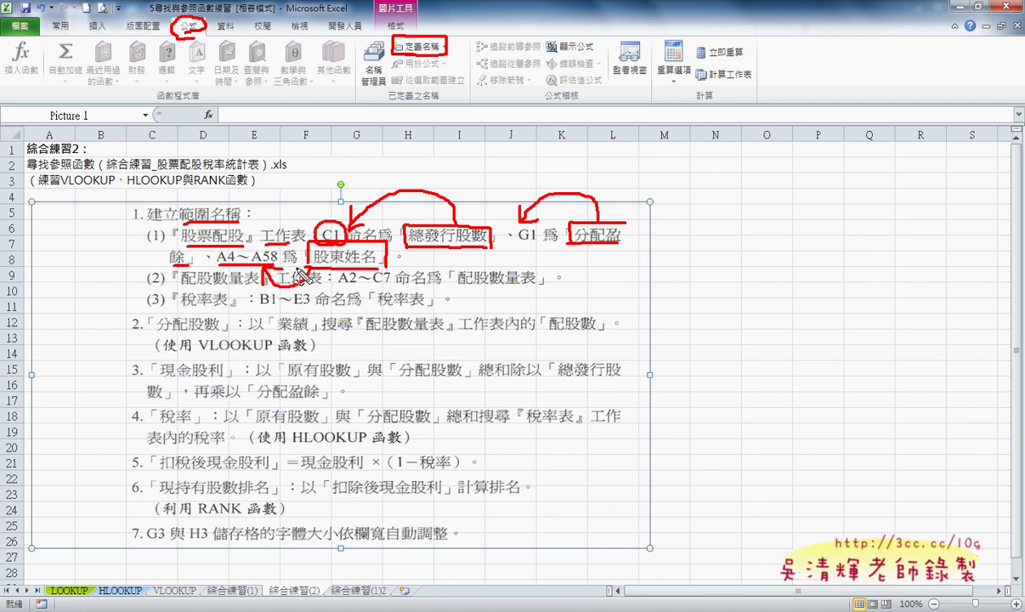
pyautogui.press('Escape')
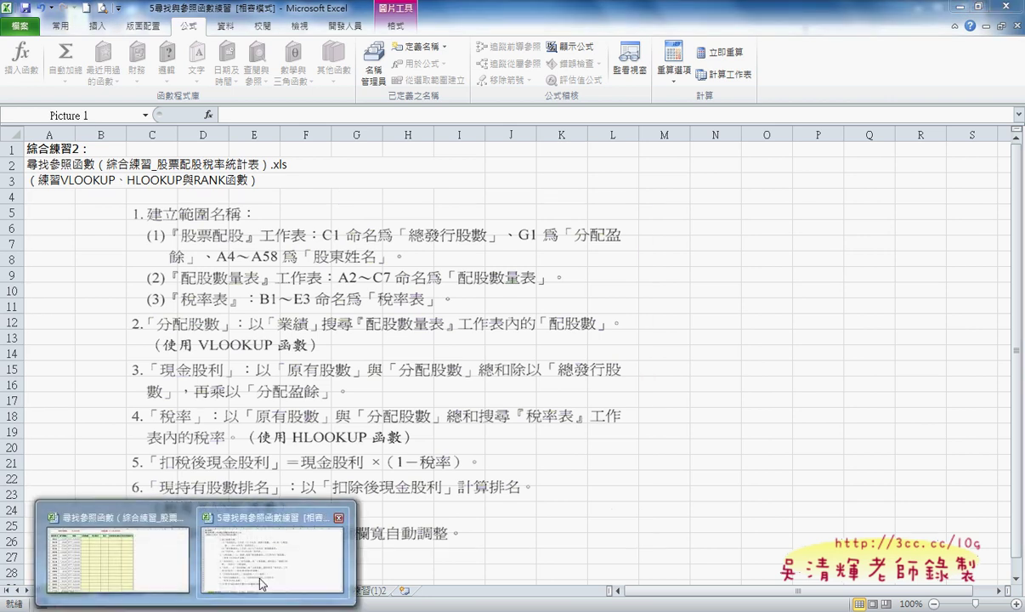
# Switch to the dividend workbook and check 總發行股數 25,000,000 in C1 and 分配盈餘 $120,000,000 in G1.
pyautogui.click(137, 578)
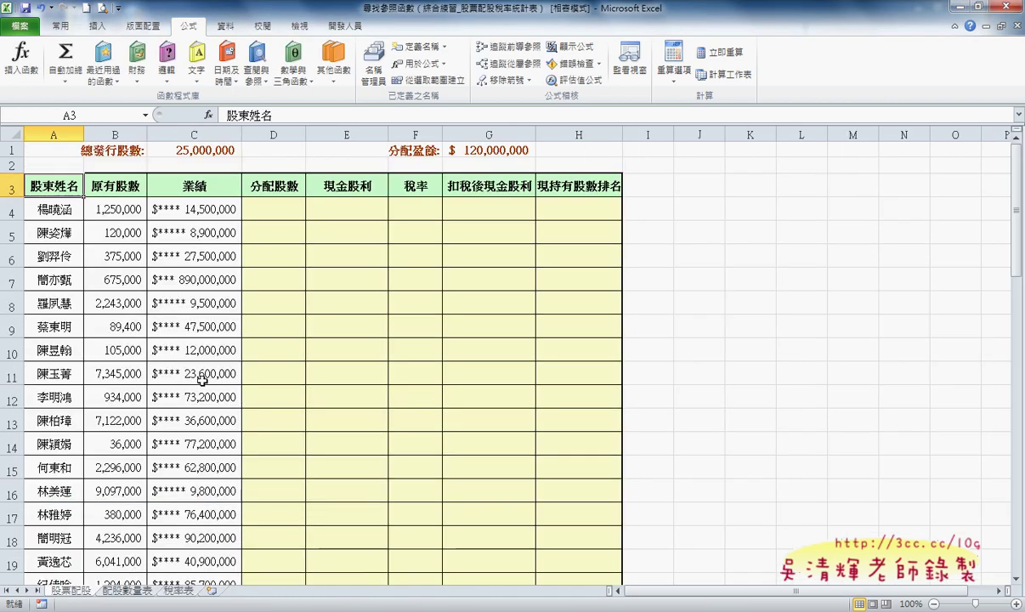
pyautogui.click(174, 150)
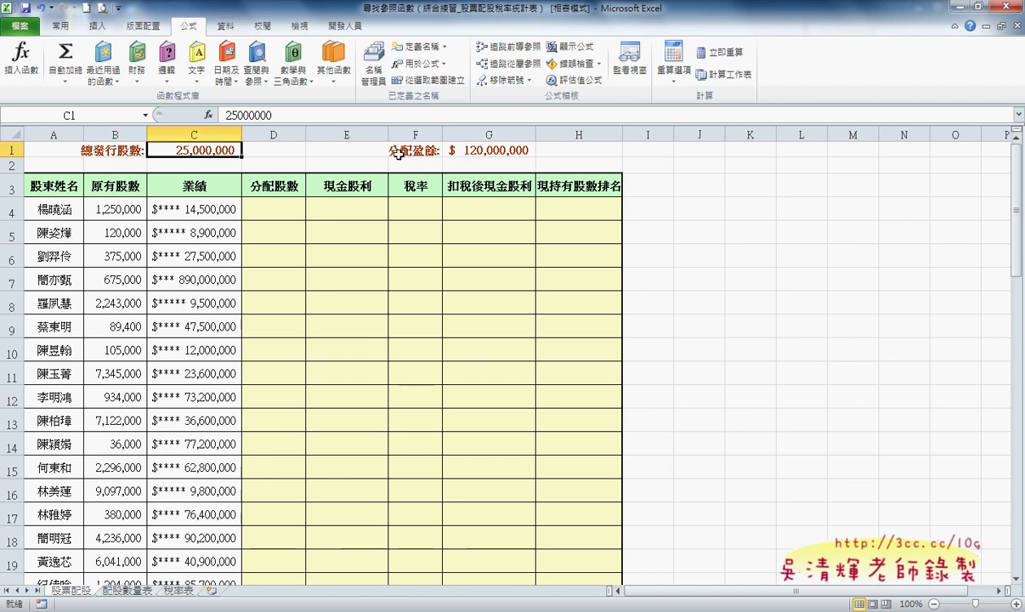
pyautogui.click(444, 146)
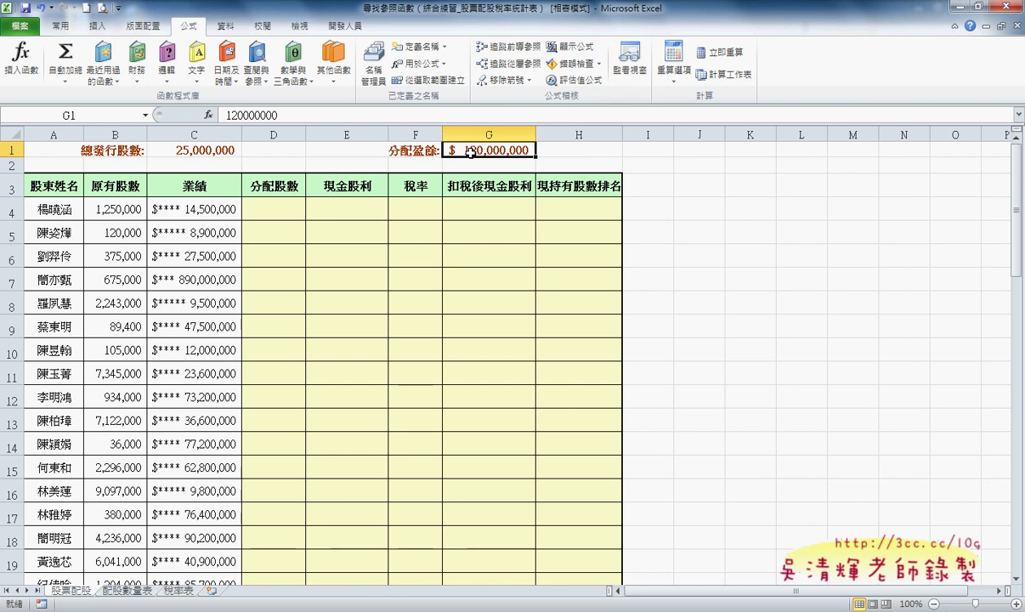
# Review the shareholder names in column A, the 股東姓名 header in A3, dividend cell D4, and C1.
pyautogui.click(49, 206)
pyautogui.scroll(-4, 51, 254)
pyautogui.scroll(-3, 51, 271)
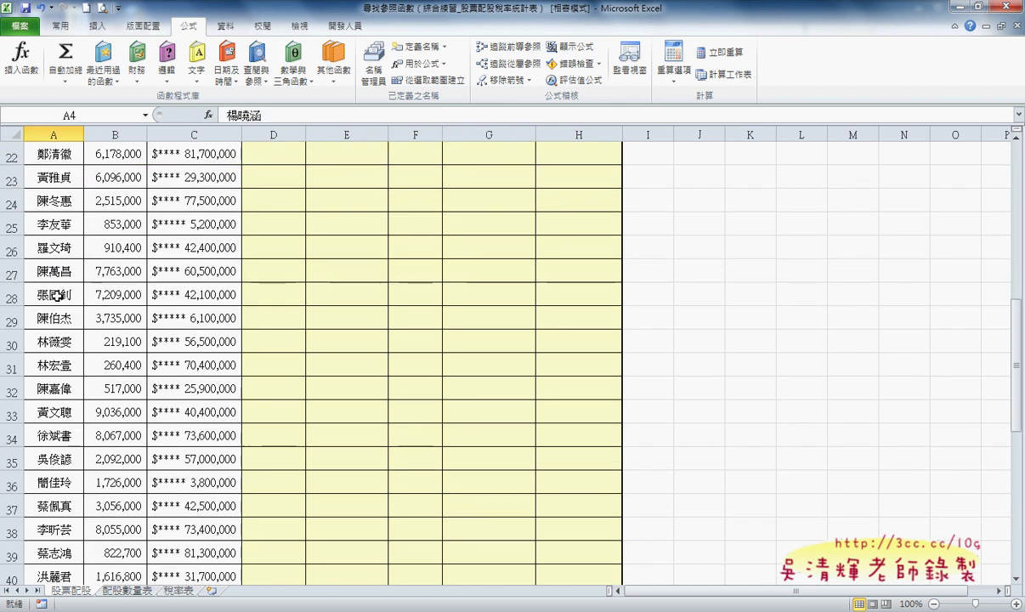
pyautogui.scroll(-8, 54, 295)
pyautogui.scroll(-3, 54, 295)
pyautogui.scroll(1, 51, 219)
pyautogui.scroll(9, 49, 170)
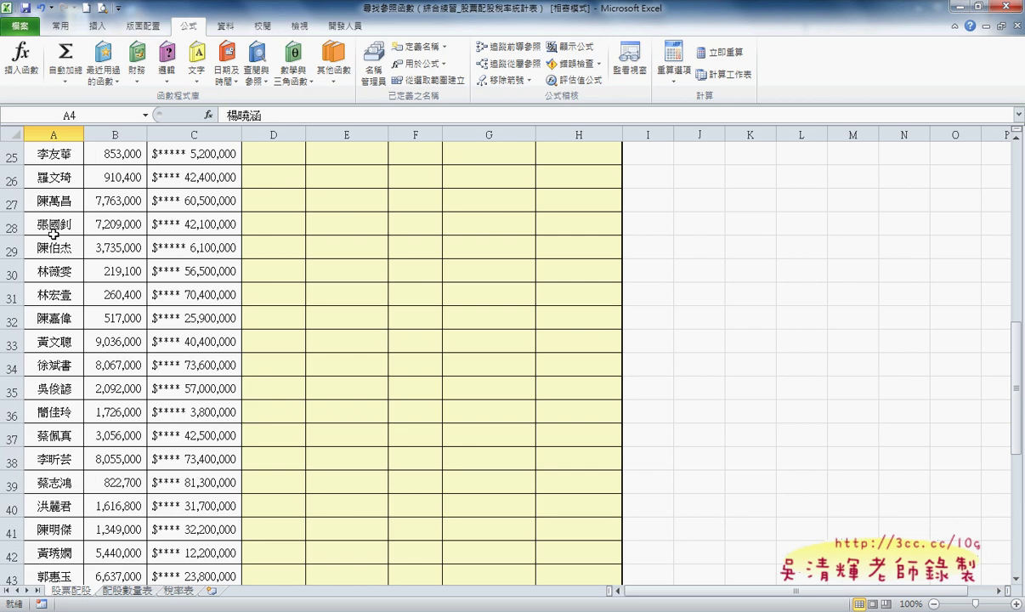
pyautogui.scroll(8, 53, 221)
pyautogui.click(56, 183)
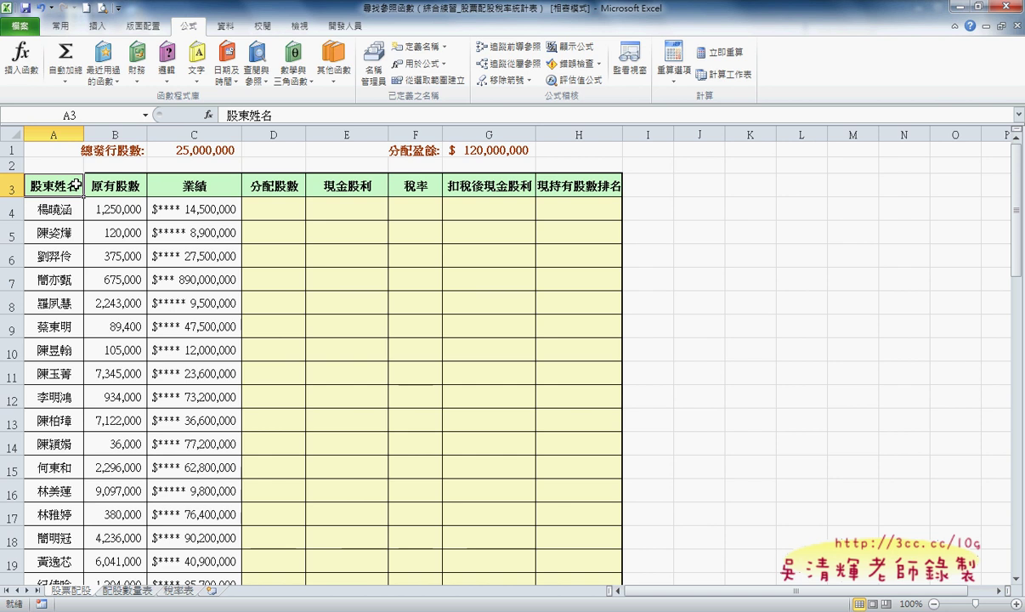
pyautogui.click(292, 214)
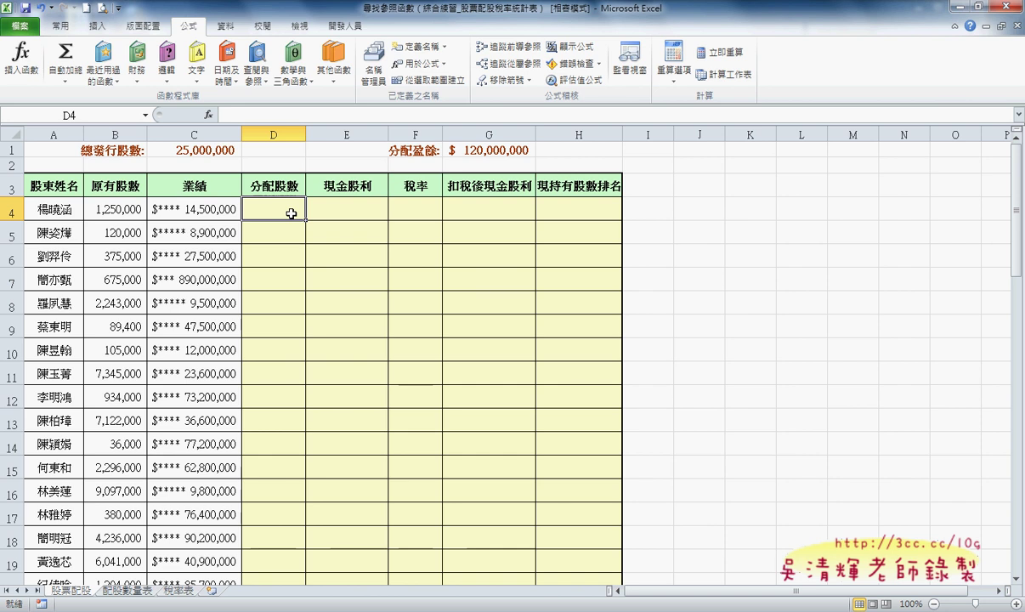
pyautogui.click(205, 151)
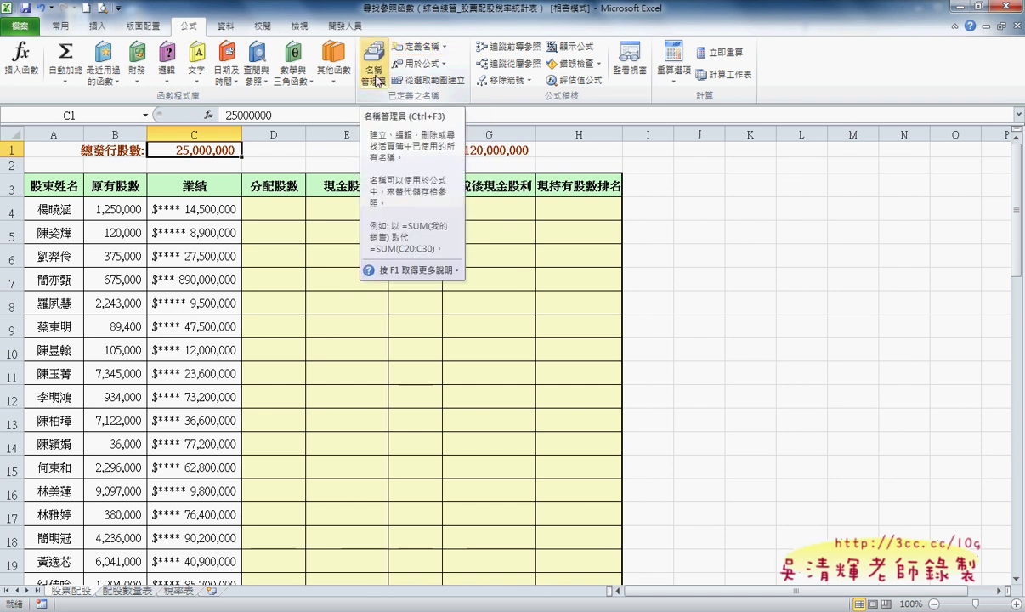
# Review the existing defined names such as 分配股數, 稅率 and 扣稅後現金股利 in Name Manager, then close it.
pyautogui.click(377, 81)
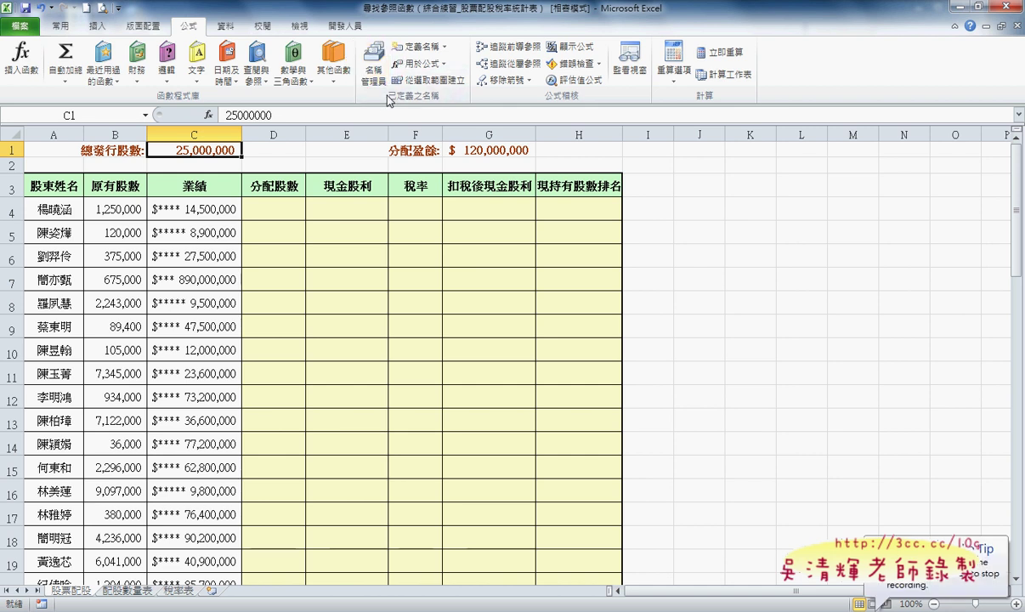
pyautogui.click(374, 68)
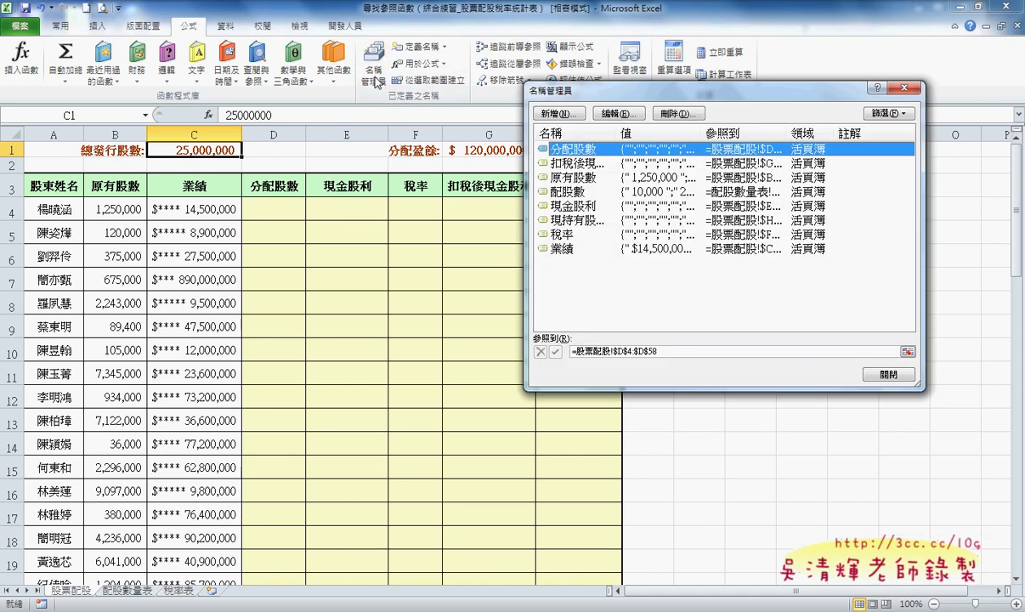
pyautogui.moveTo(537, 91); pyautogui.dragTo(355, 96)
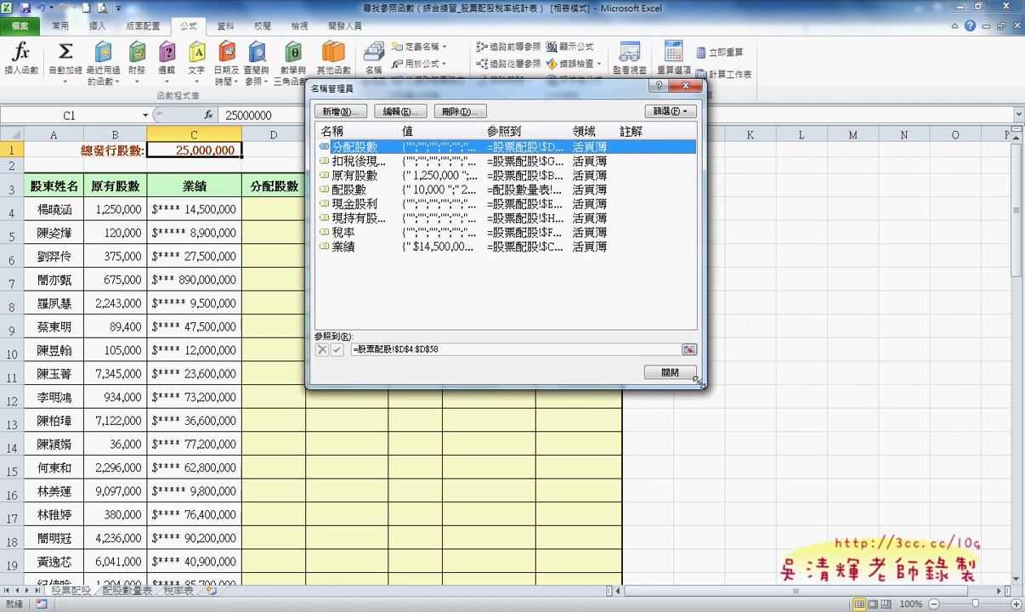
pyautogui.moveTo(703, 386); pyautogui.dragTo(824, 414)
pyautogui.moveTo(398, 131); pyautogui.dragTo(437, 130)
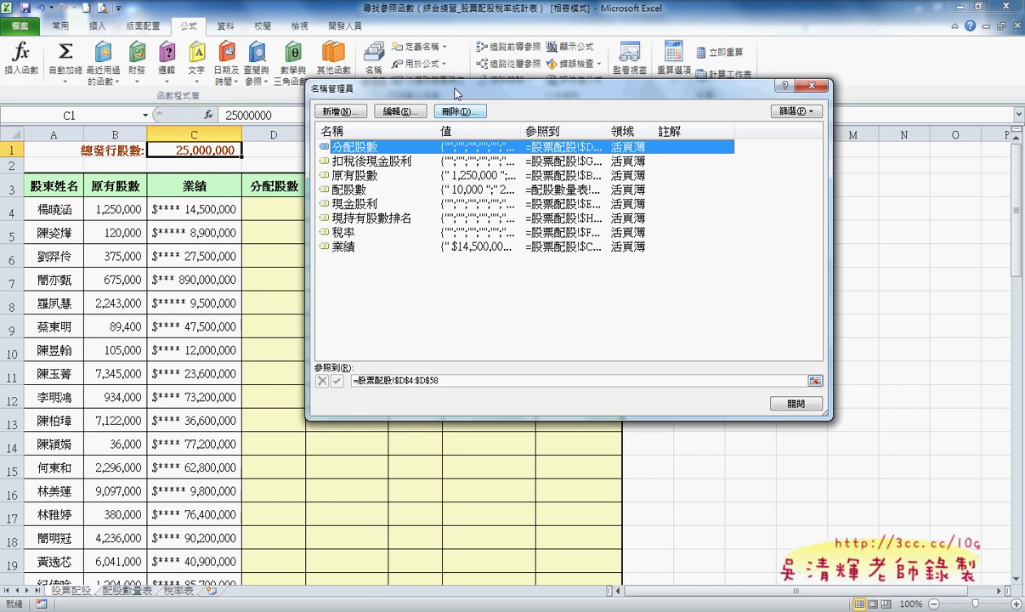
pyautogui.moveTo(431, 87); pyautogui.dragTo(533, 90)
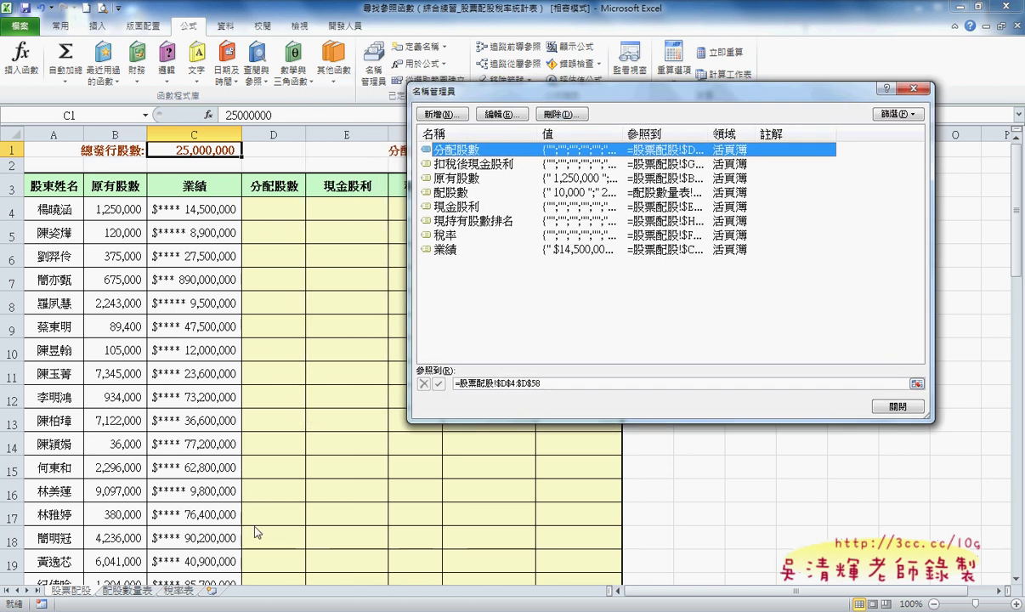
pyautogui.click(484, 164)
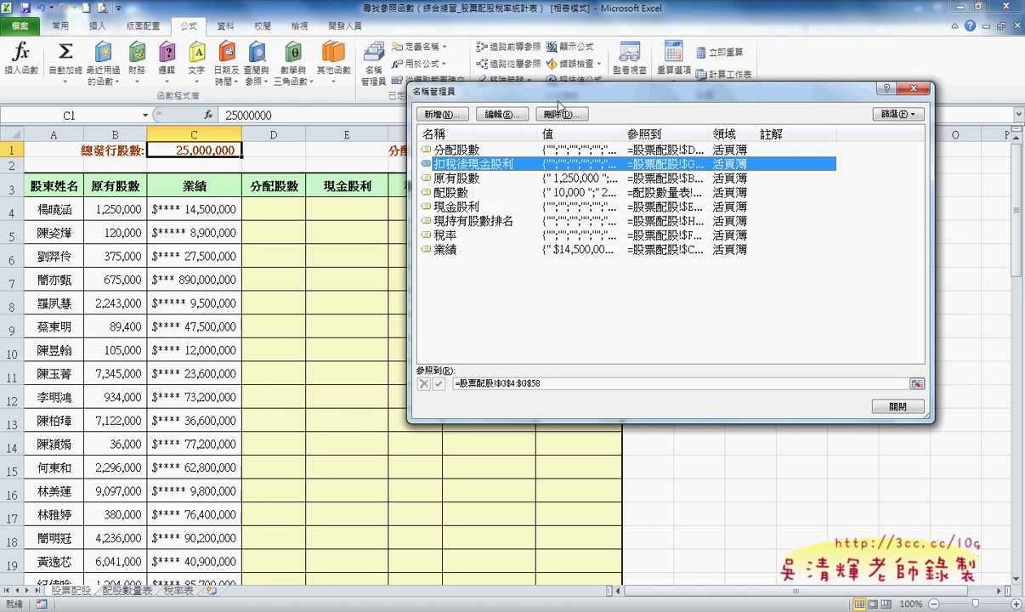
pyautogui.moveTo(527, 94); pyautogui.dragTo(825, 124)
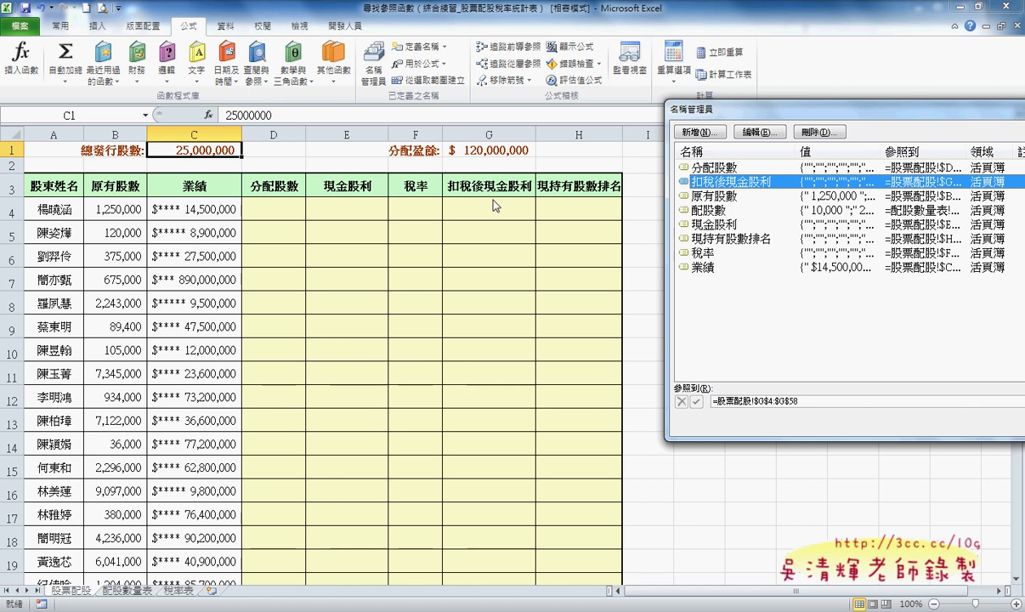
pyautogui.moveTo(764, 108); pyautogui.dragTo(529, 118)
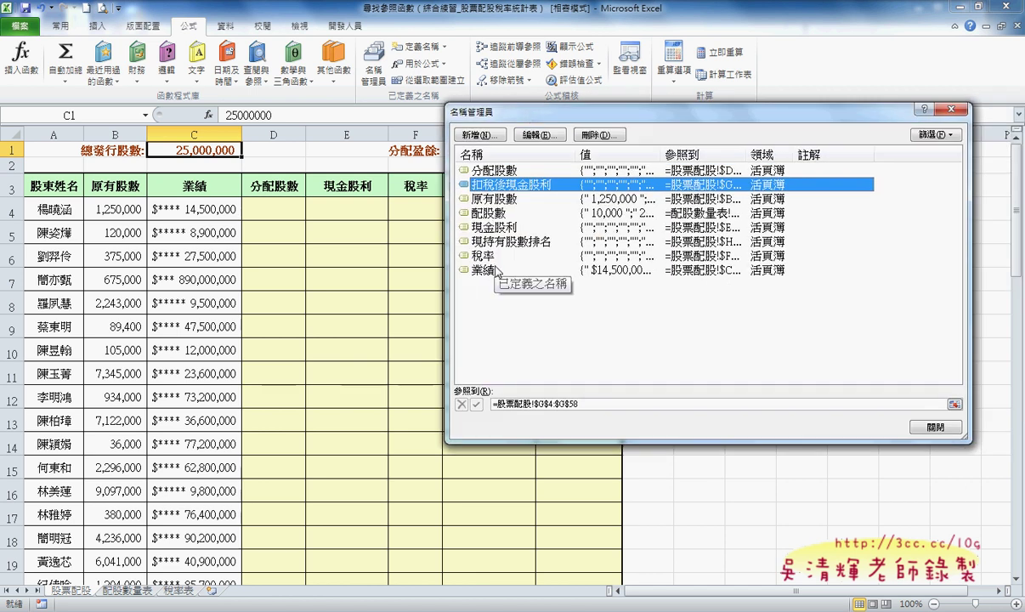
pyautogui.click(933, 428)
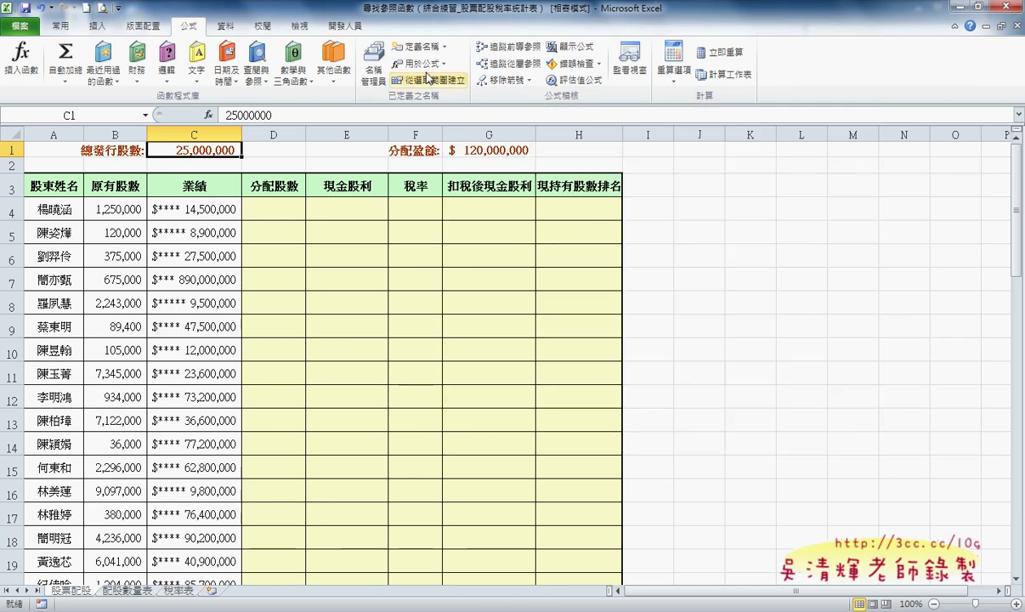
# Define the name 總發行股數 for C1 and verify it in Name Manager.
pyautogui.click(417, 47)
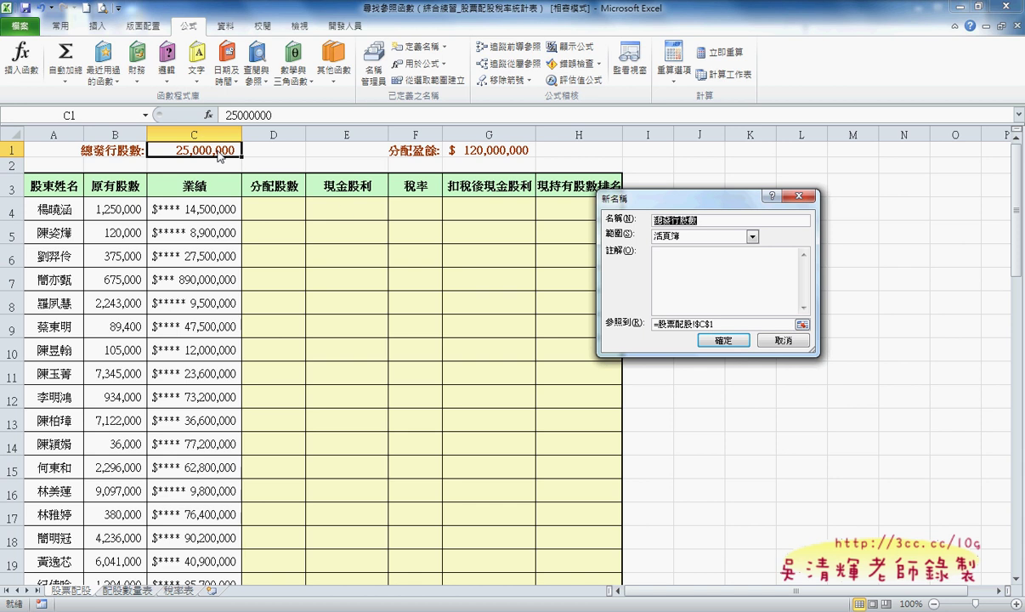
pyautogui.click(721, 340)
pyautogui.click(373, 66)
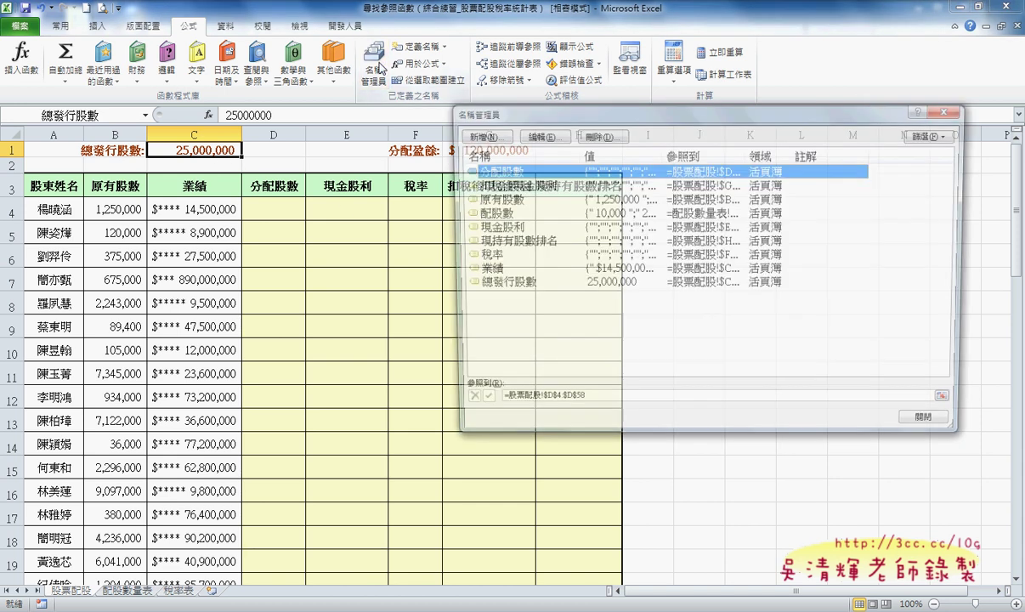
pyautogui.click(518, 284)
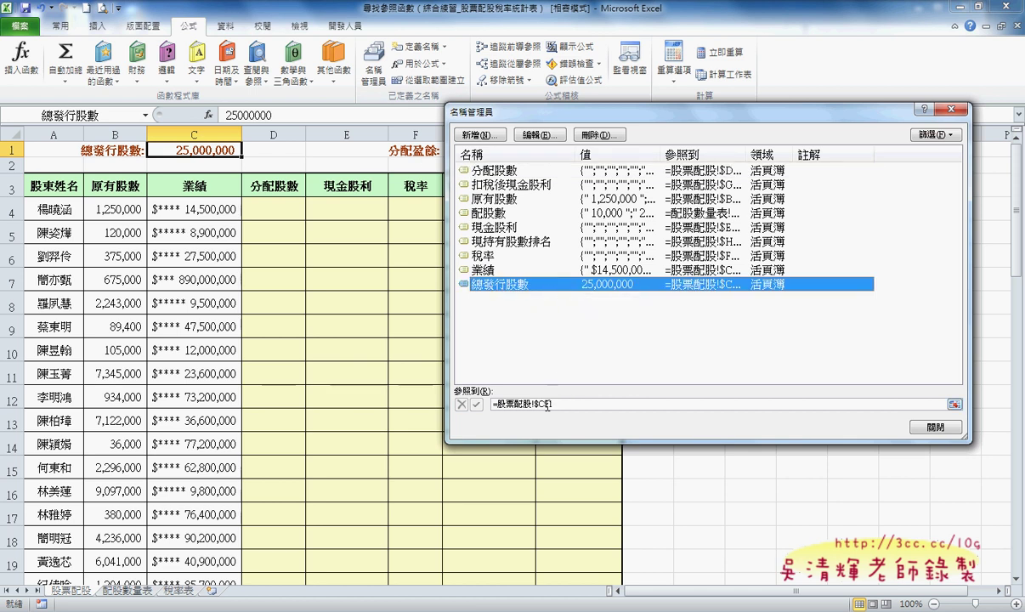
pyautogui.click(934, 426)
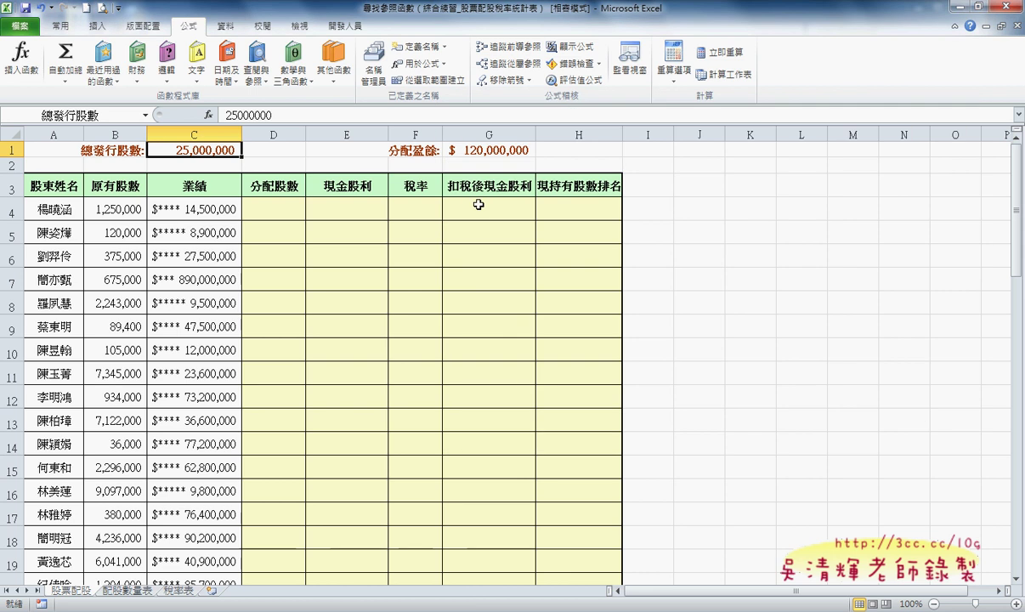
# Define the name 分配盈餘 for G1, which holds 120,000,000.
pyautogui.click(473, 150)
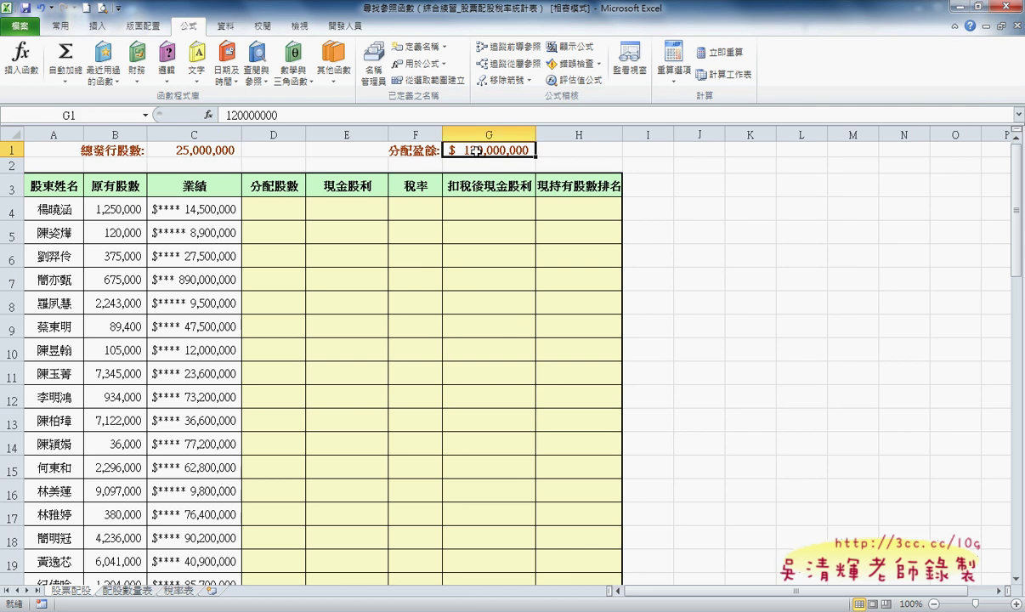
pyautogui.click(414, 46)
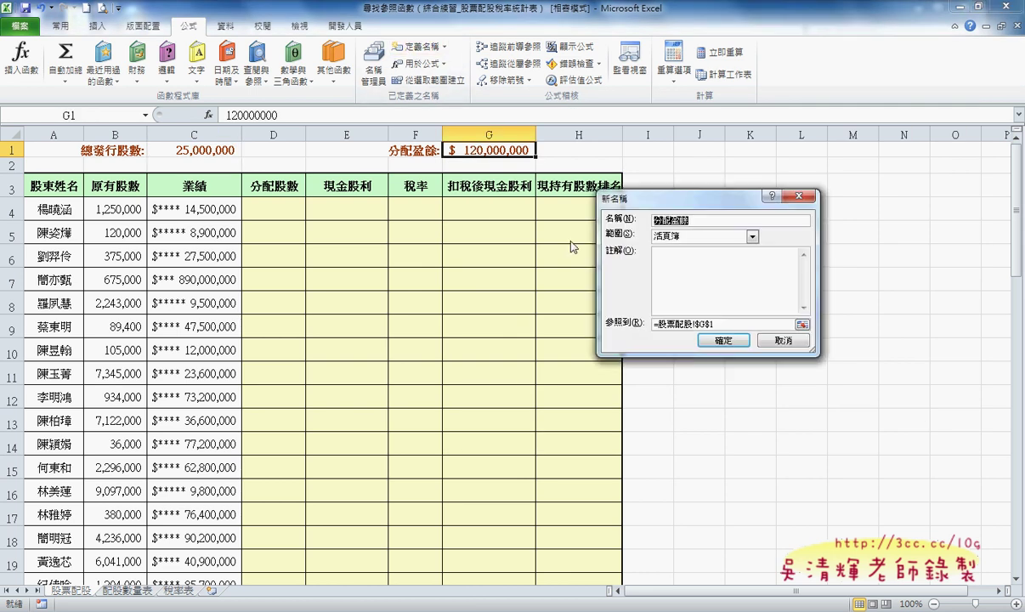
pyautogui.click(723, 340)
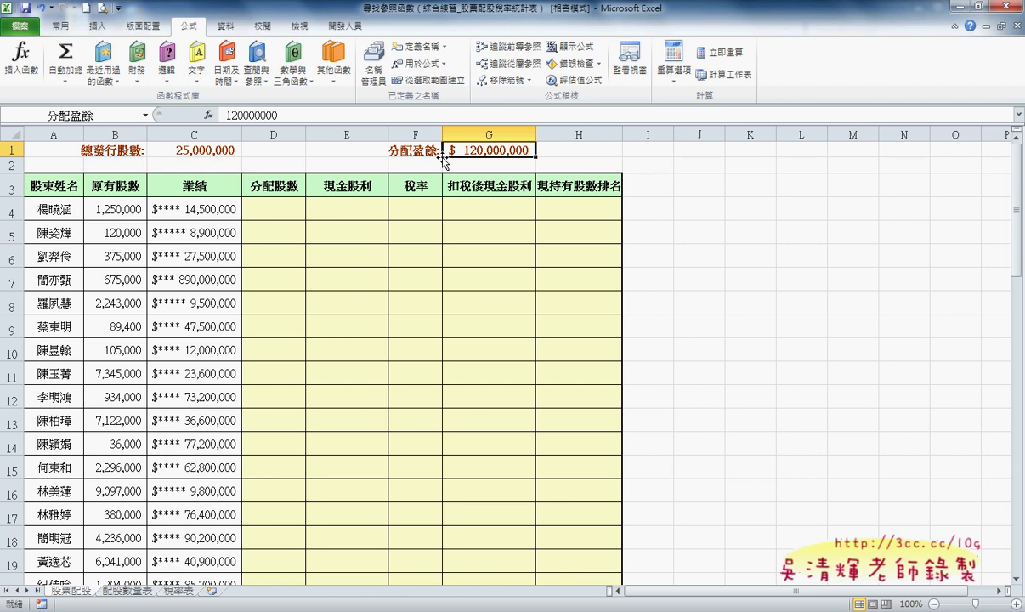
pyautogui.click(411, 149)
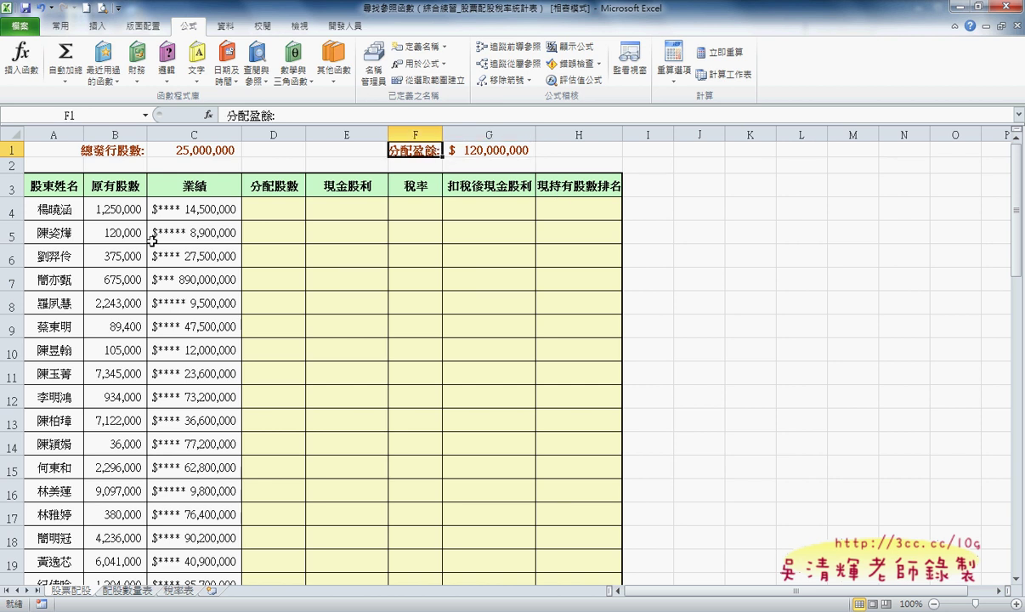
# Select the shareholder names from A4 down to A58.
pyautogui.click(54, 209)
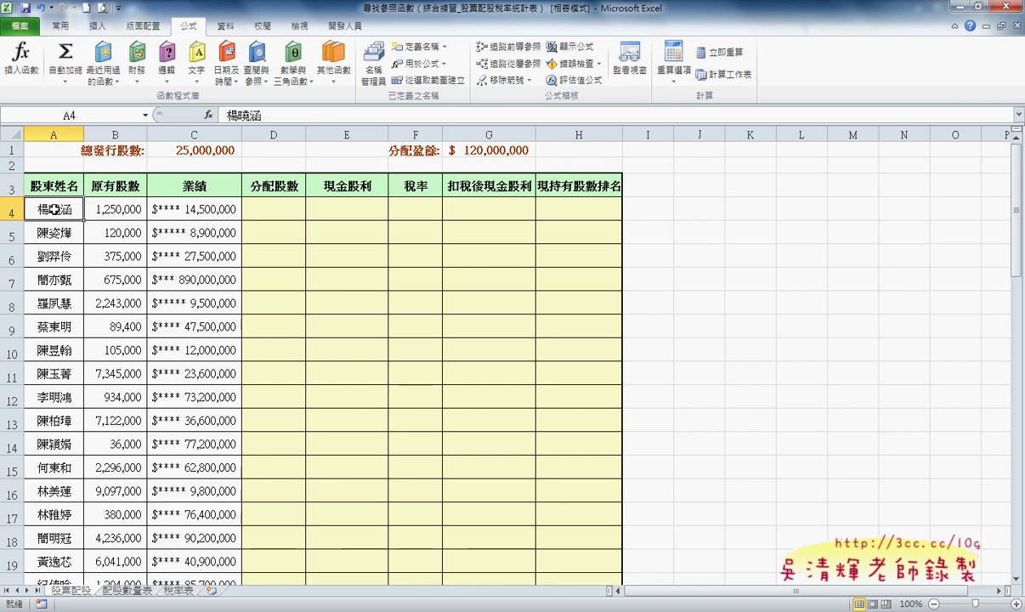
pyautogui.scroll(-4, 53, 209)
pyautogui.scroll(-8, 54, 209)
pyautogui.scroll(-6, 53, 209)
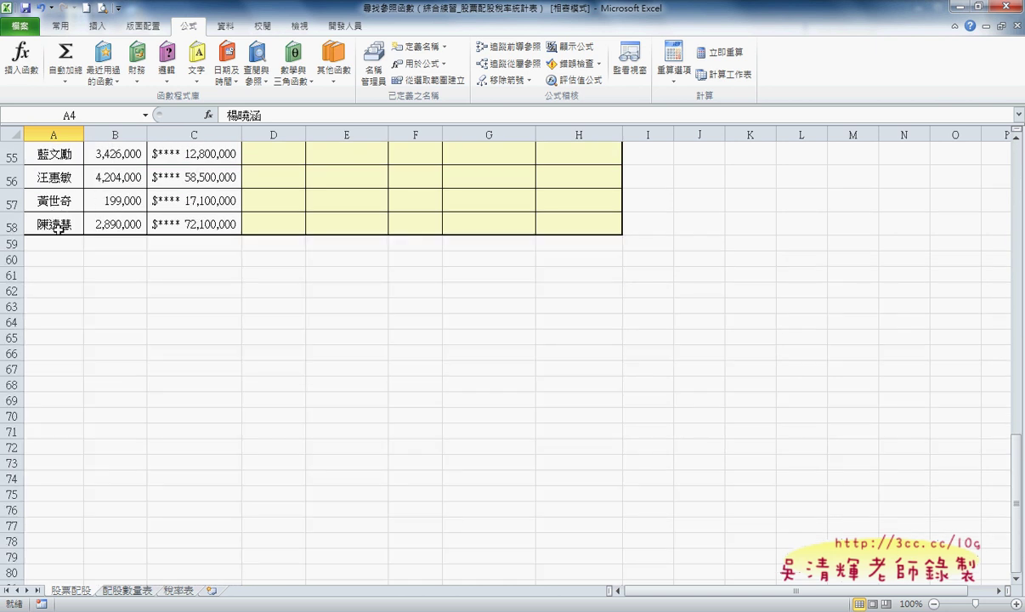
pyautogui.keyDown('shift'); pyautogui.click(61, 227); pyautogui.keyUp('shift')
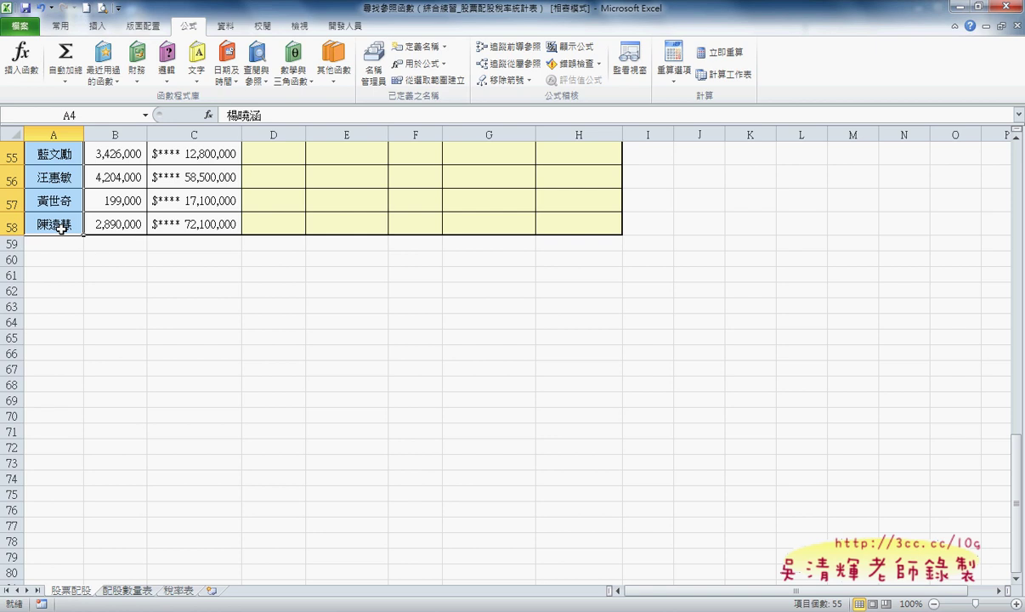
pyautogui.scroll(3, 61, 226)
pyautogui.scroll(8, 61, 227)
pyautogui.scroll(2, 61, 226)
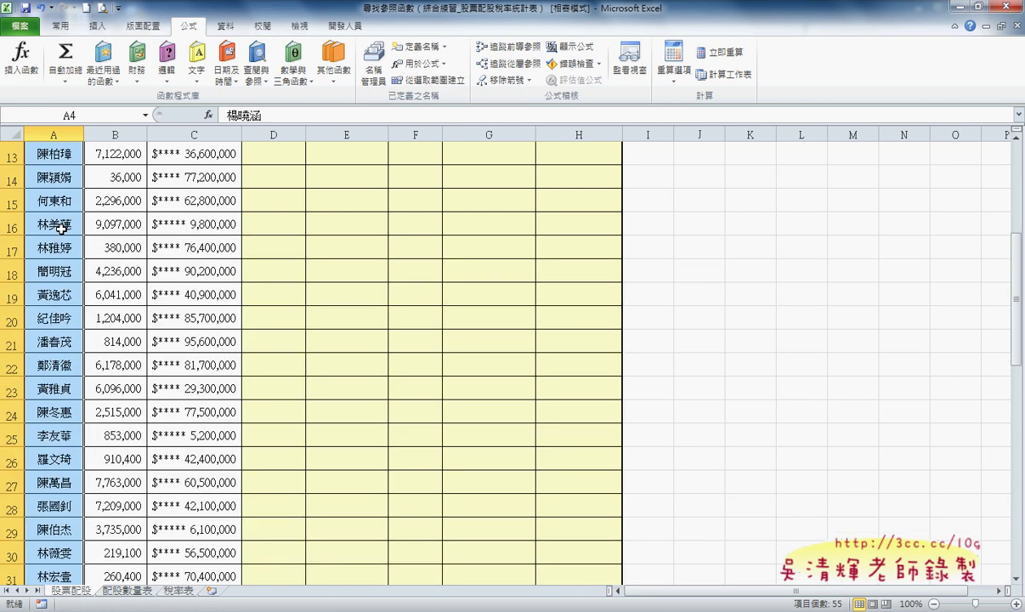
pyautogui.scroll(5, 61, 227)
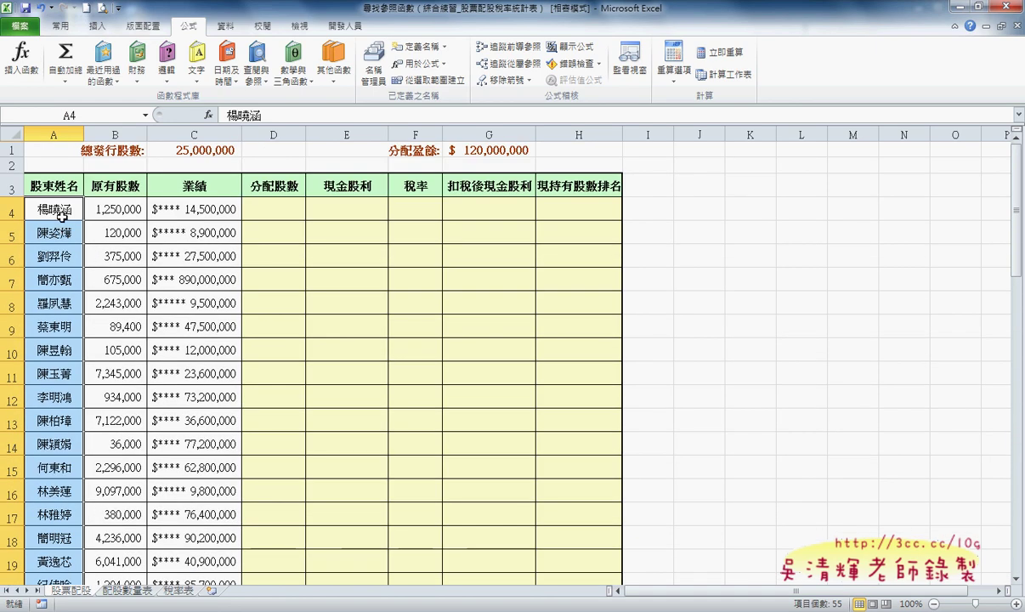
pyautogui.click(61, 210)
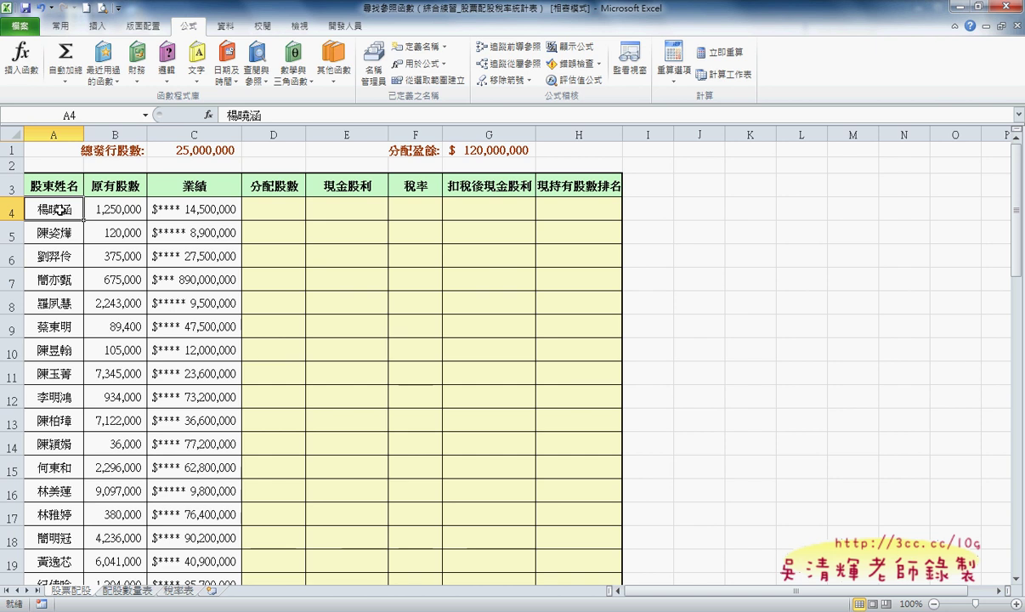
pyautogui.hotkey('ctrl', 'shift', 'Down')
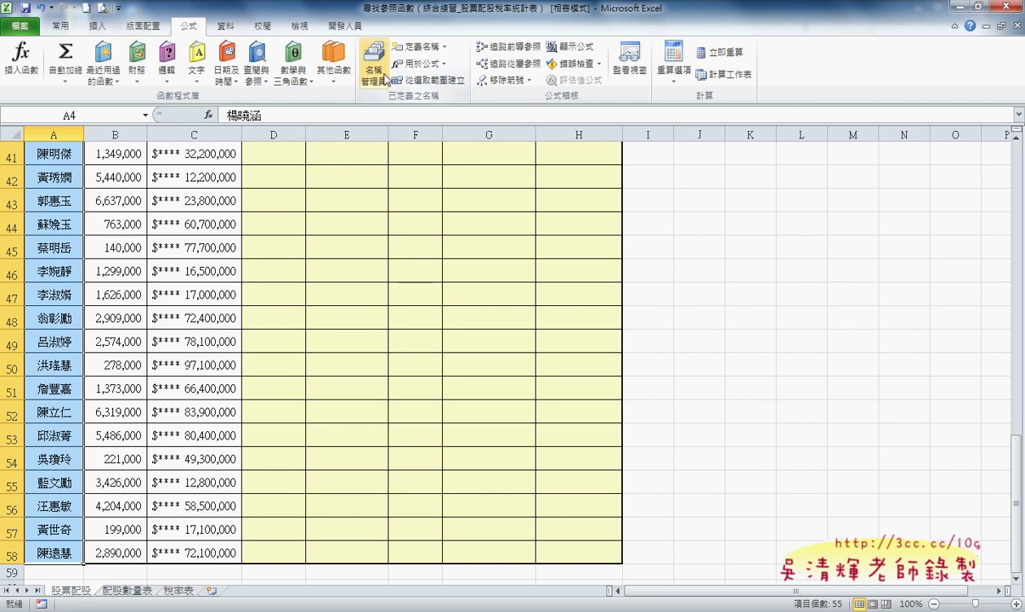
# Start a new defined name for A4:A58 and enter 股東姓名 as its name.
pyautogui.click(420, 45)
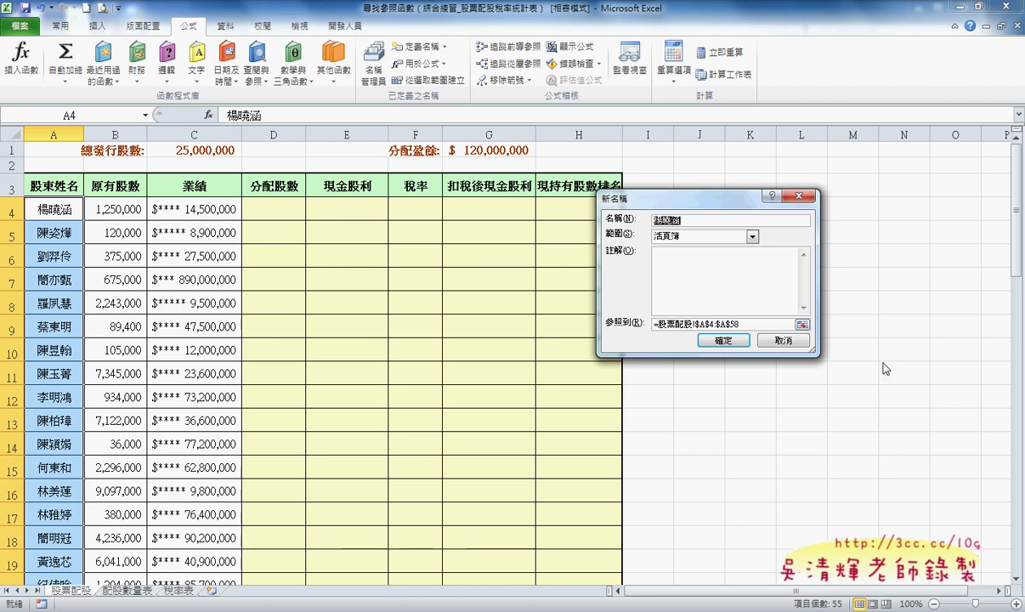
pyautogui.click(747, 455)
pyautogui.write('ㄍ')
pyautogui.write('ㄌ')
pyautogui.write('ㄧㄥˋㄇㄧ')
pyautogui.write('ㄥˊ')
pyautogui.press('Return')
# Confirm 股東姓名 for A4:A58, glance at the exercise instructions, and return to the dividend workbook.
pyautogui.click(718, 340)
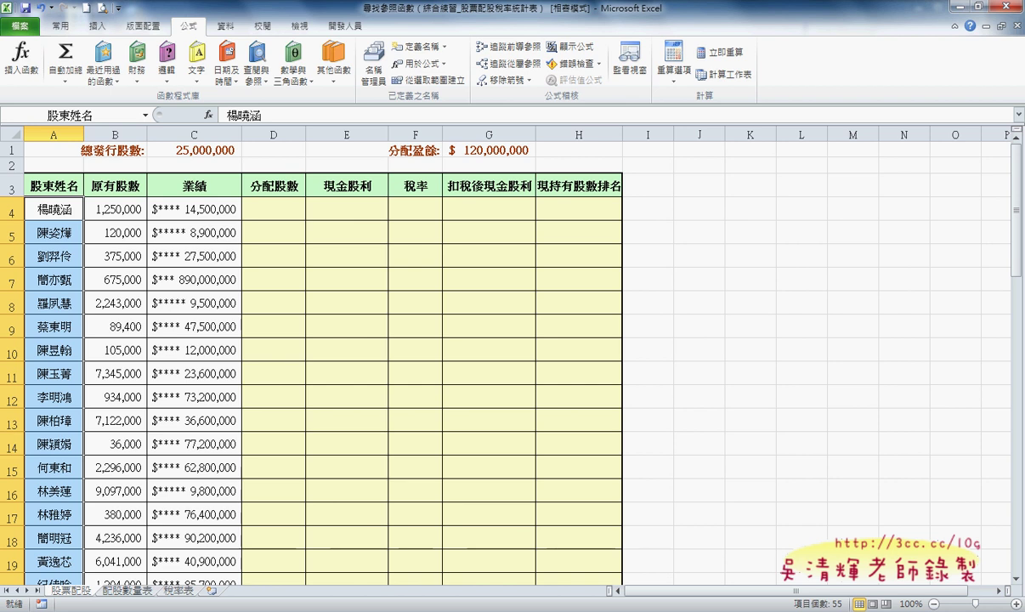
pyautogui.moveTo(271, 547)
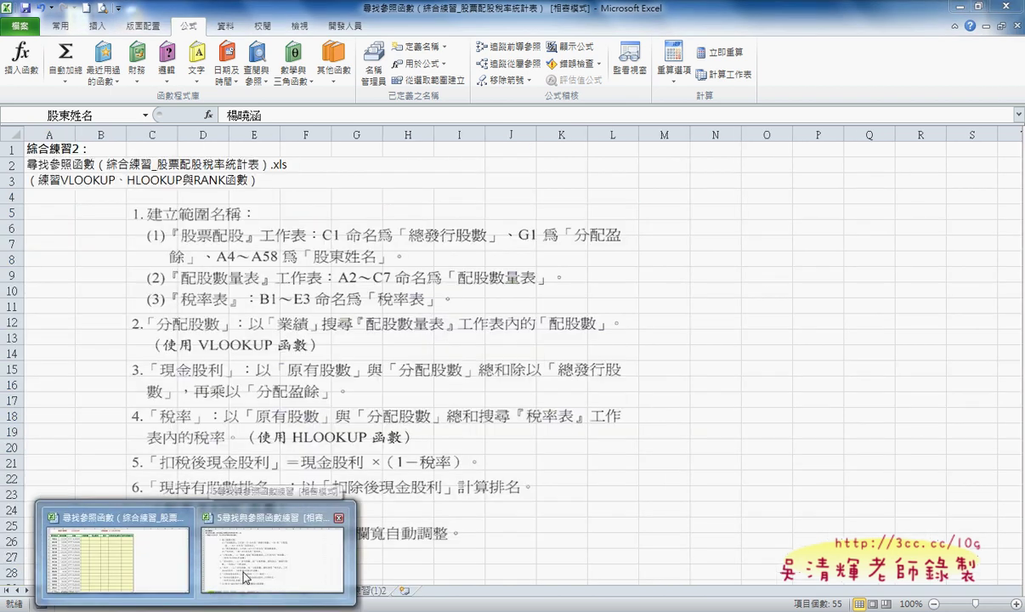
pyautogui.click(245, 576)
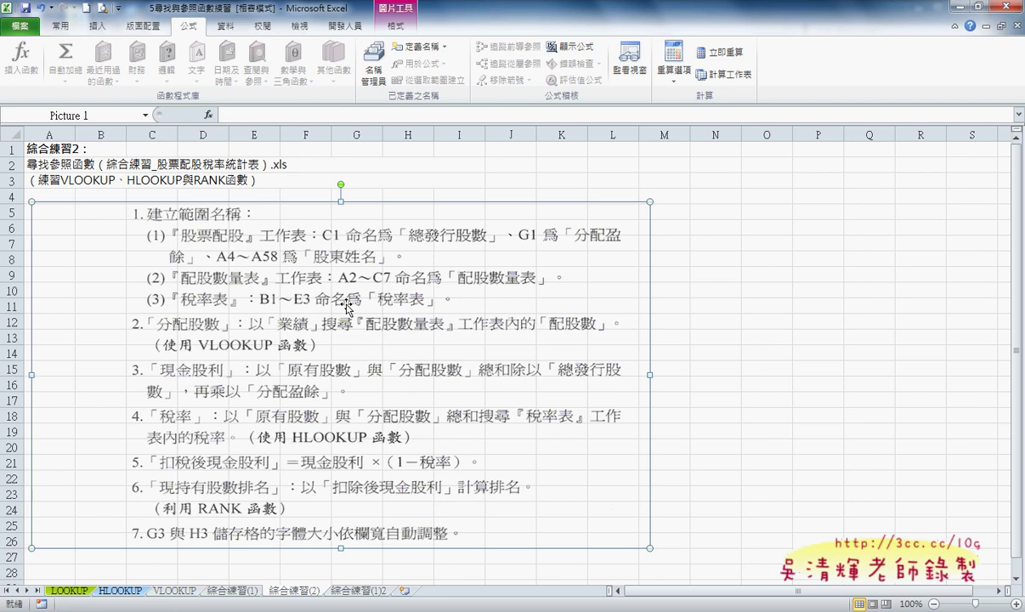
pyautogui.press('Escape')
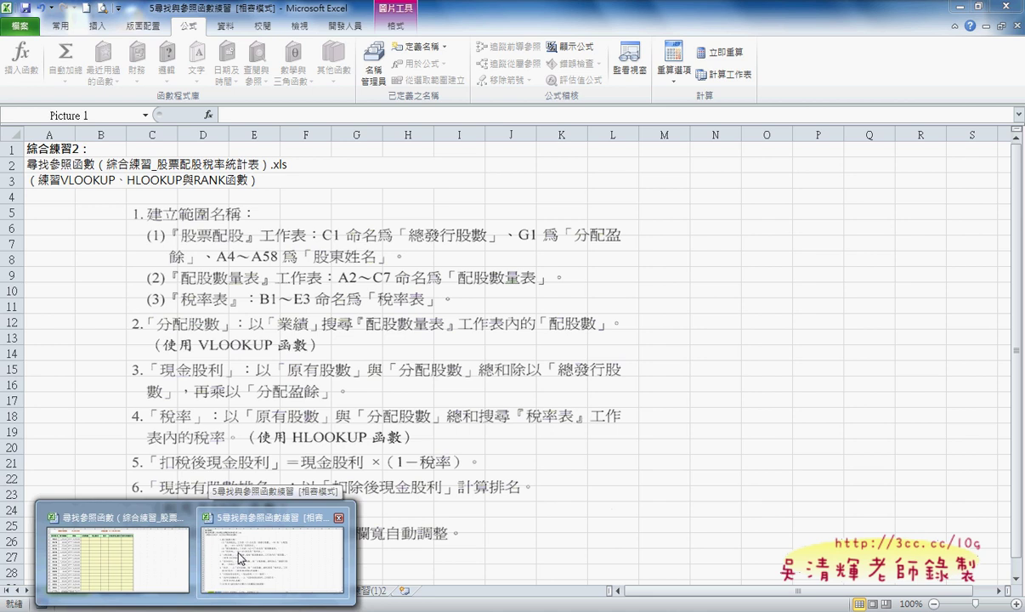
pyautogui.click(118, 556)
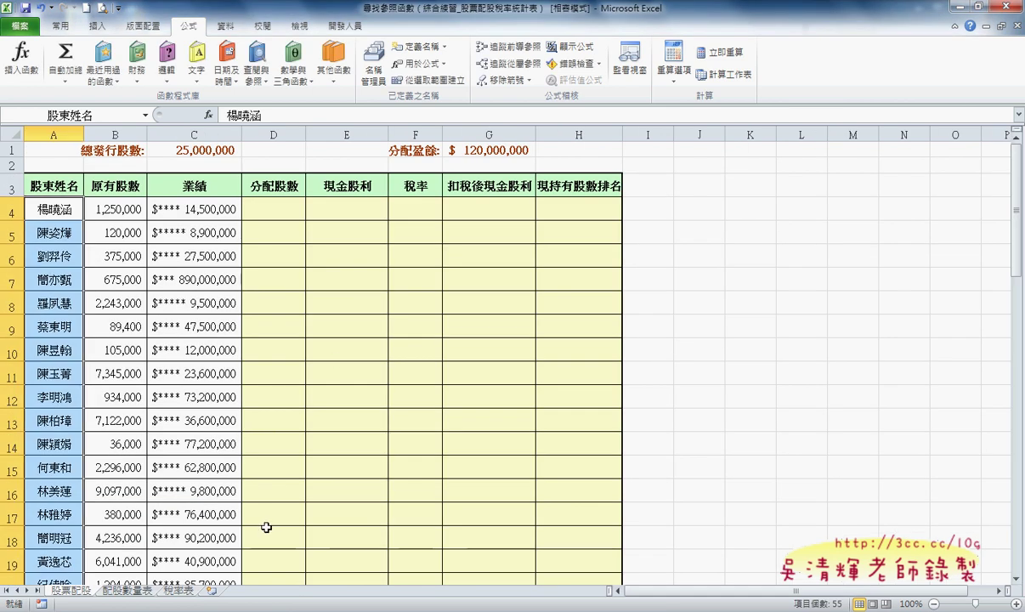
# Name B1:E3 on the 稅率表 sheet as 稅率表, then return to the 股票配股 sheet.
pyautogui.click(178, 589)
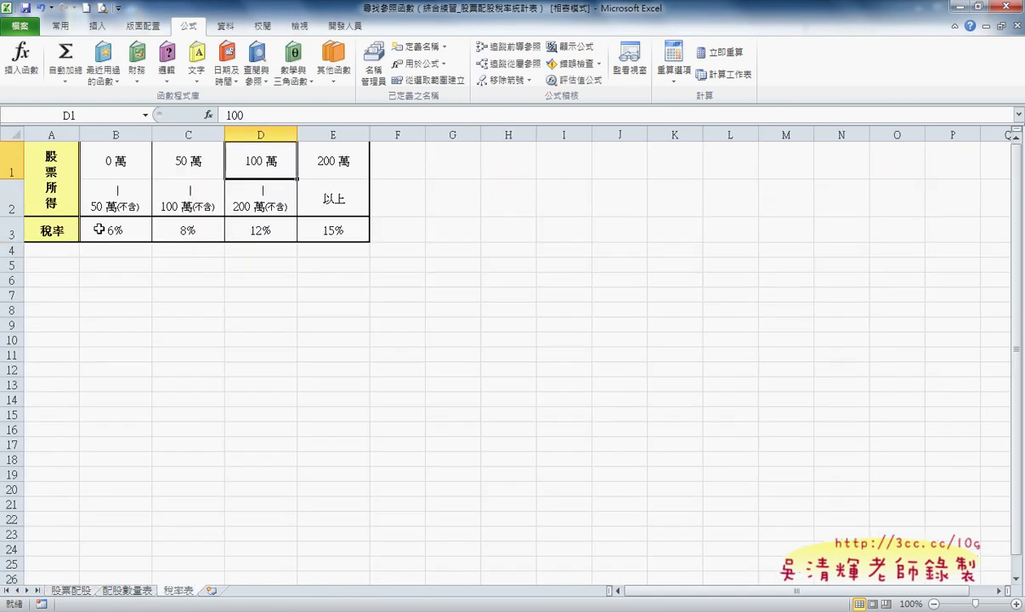
pyautogui.moveTo(116, 160); pyautogui.dragTo(321, 235)
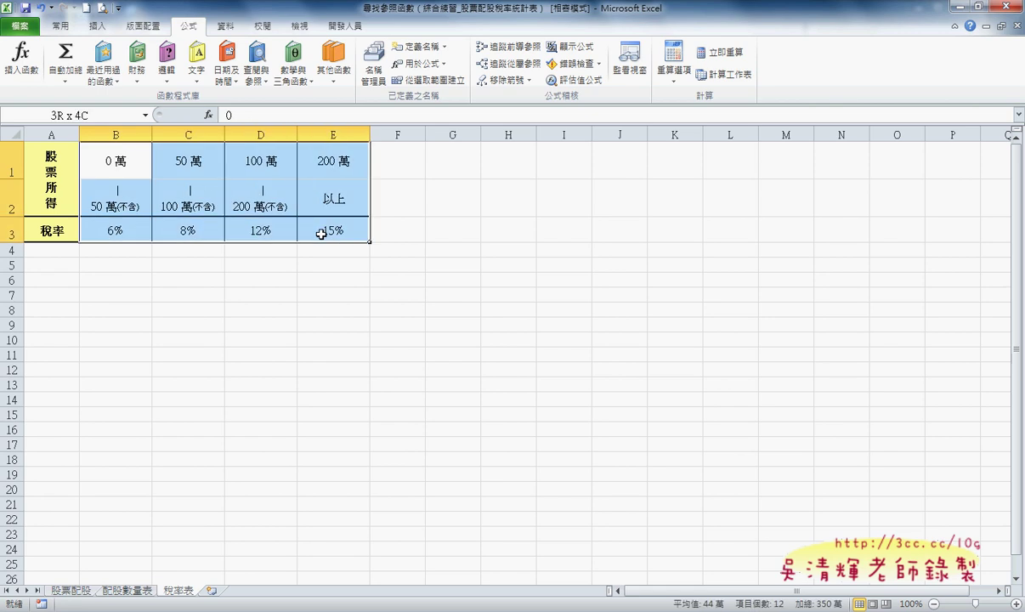
pyautogui.click(412, 45)
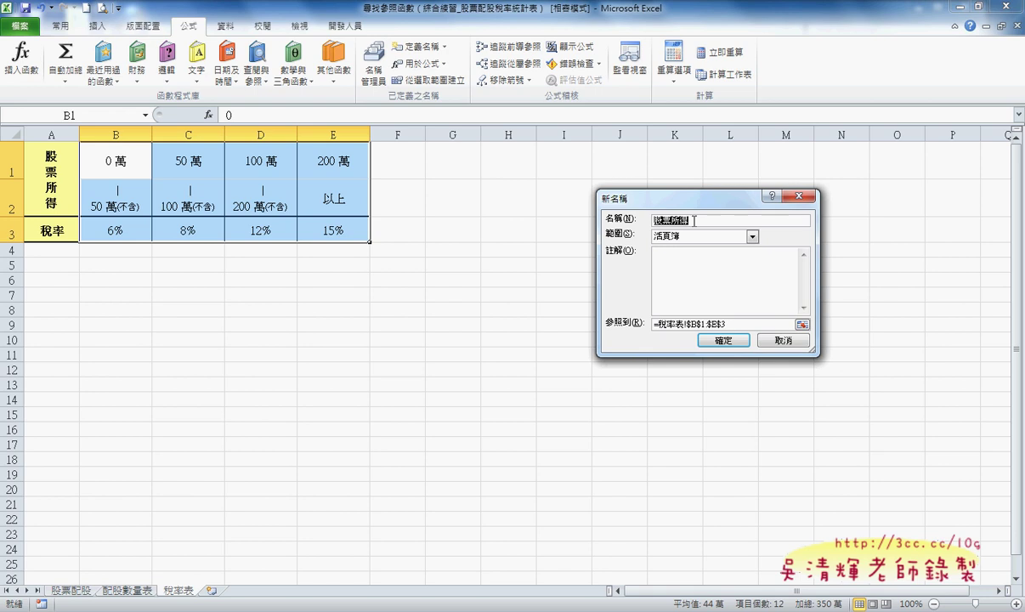
pyautogui.write('稅')
pyautogui.write('率ㄅㄧ')
pyautogui.write('ˇ')
pyautogui.click(719, 339)
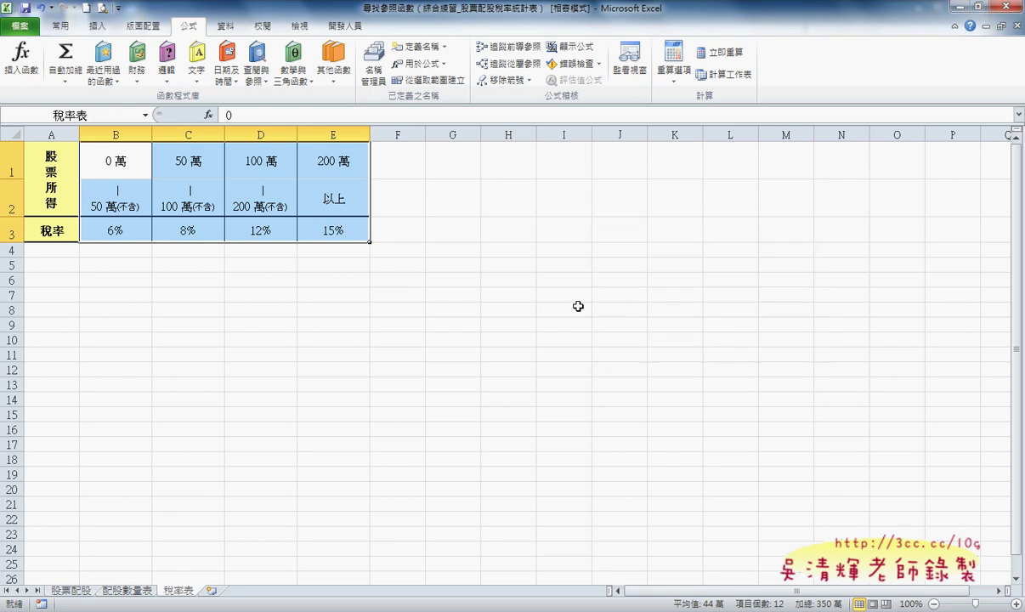
pyautogui.click(75, 589)
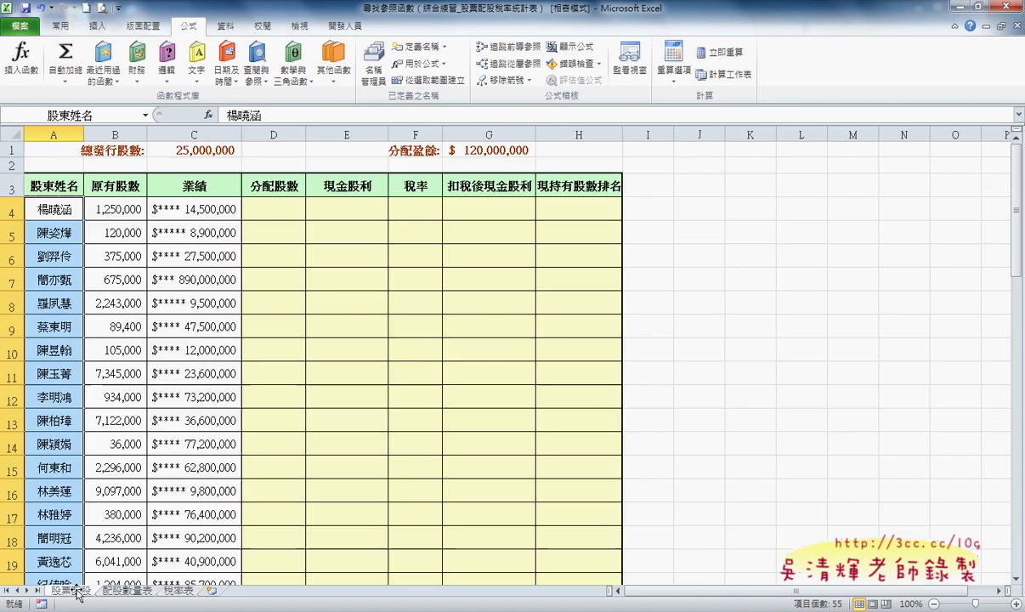
pyautogui.click(269, 208)
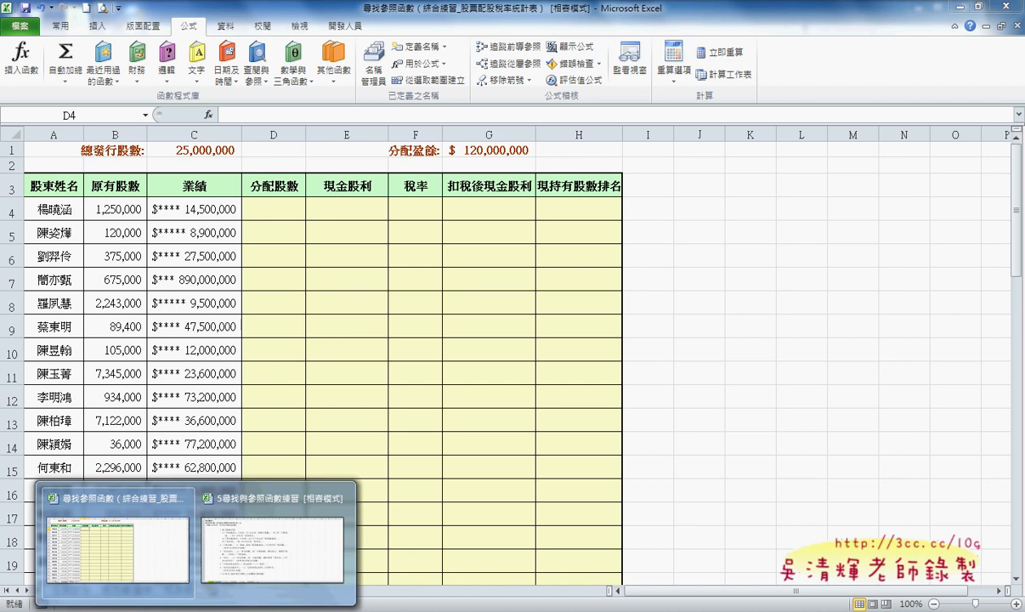
pyautogui.click(271, 544)
pyautogui.click(279, 379)
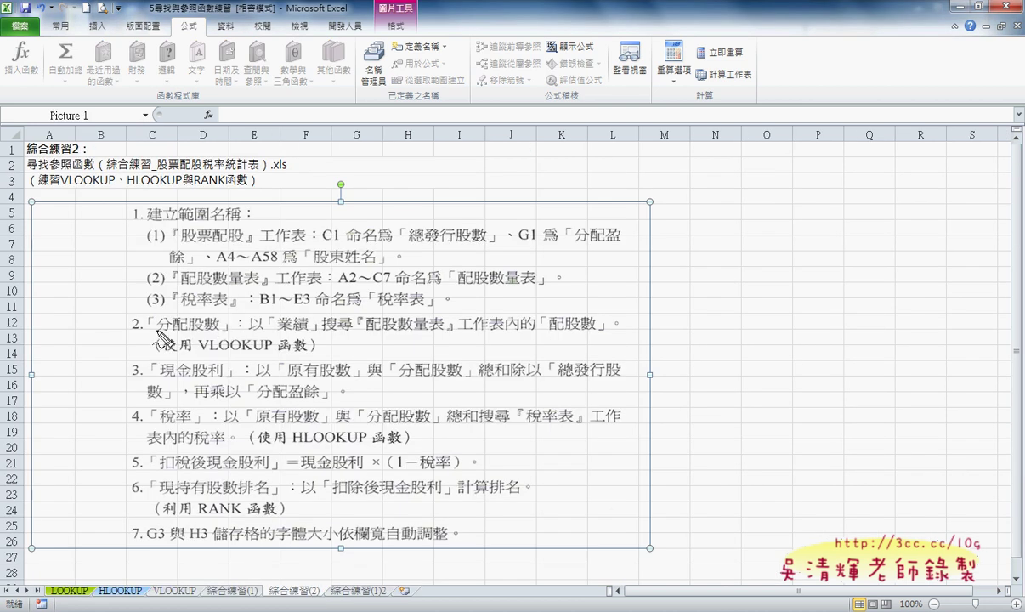
pyautogui.moveTo(158, 333); pyautogui.dragTo(220, 333)
pyautogui.moveTo(282, 330); pyautogui.dragTo(443, 333)
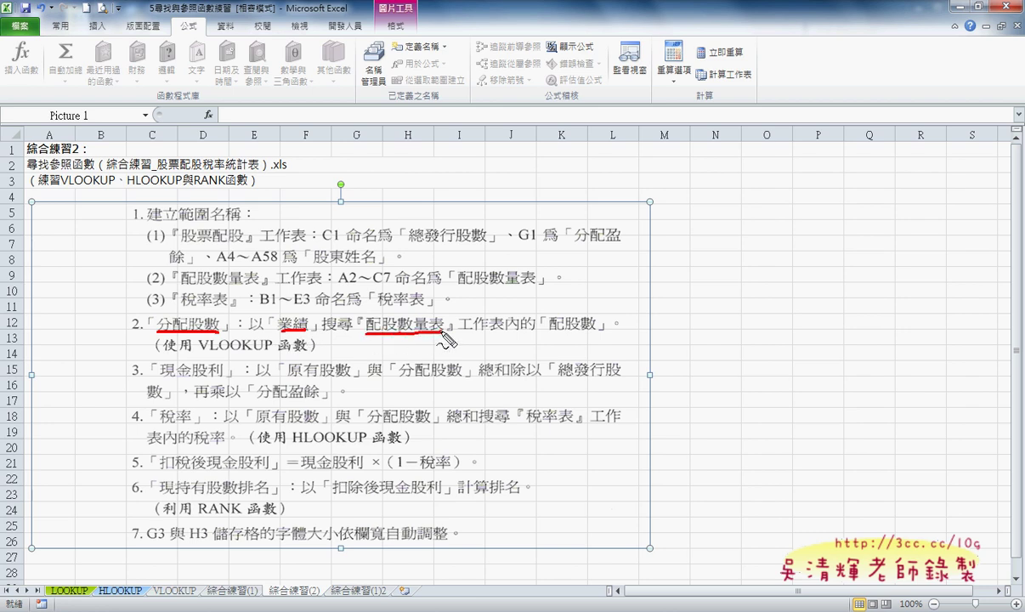
pyautogui.hotkey('ctrl', 'z')
pyautogui.moveTo(553, 330); pyautogui.dragTo(595, 329)
pyautogui.press('Escape')
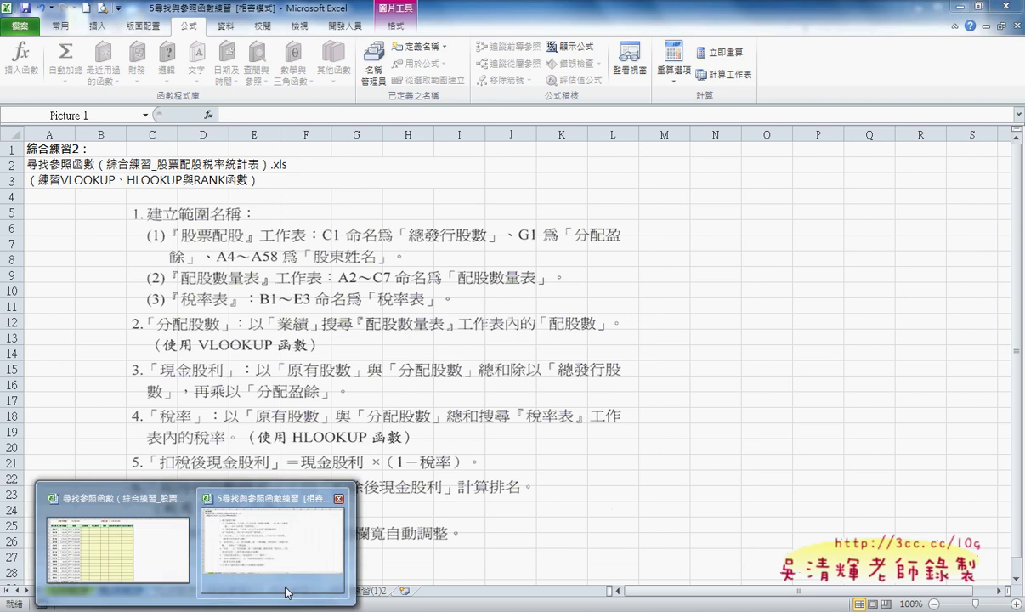
pyautogui.click(285, 578)
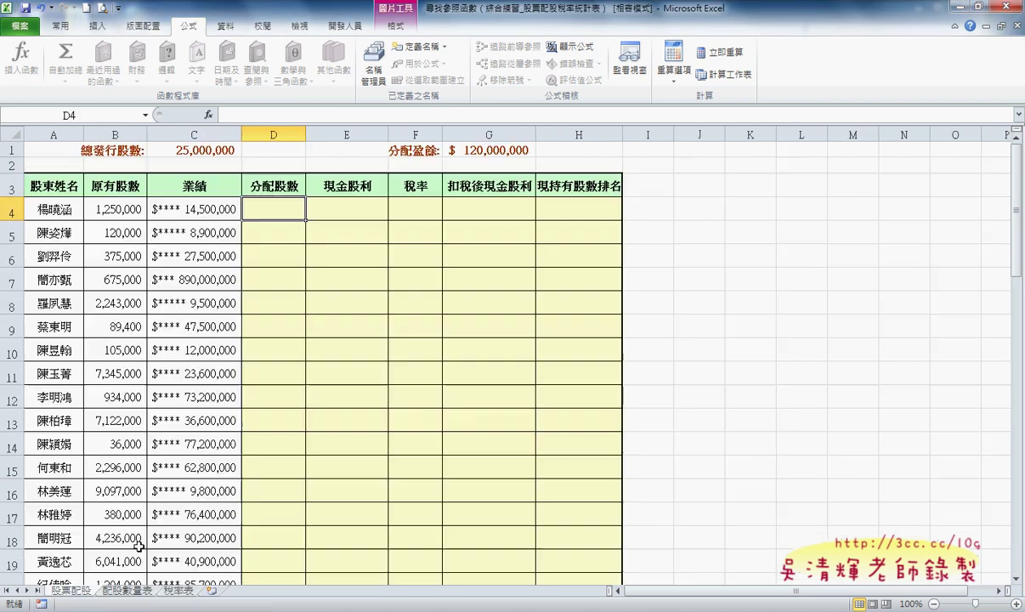
pyautogui.click(189, 209)
pyautogui.click(49, 204)
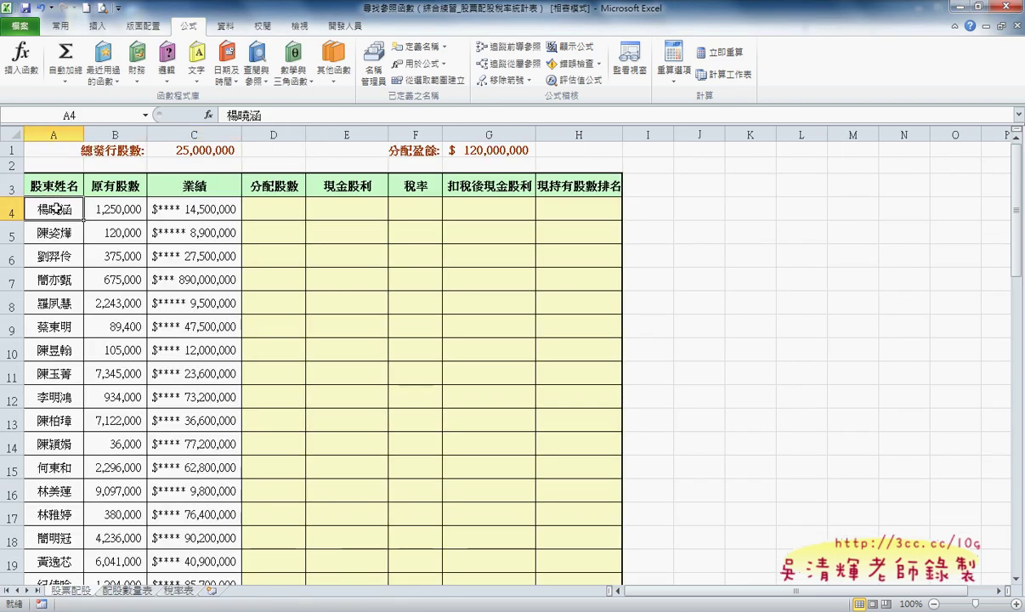
pyautogui.click(193, 214)
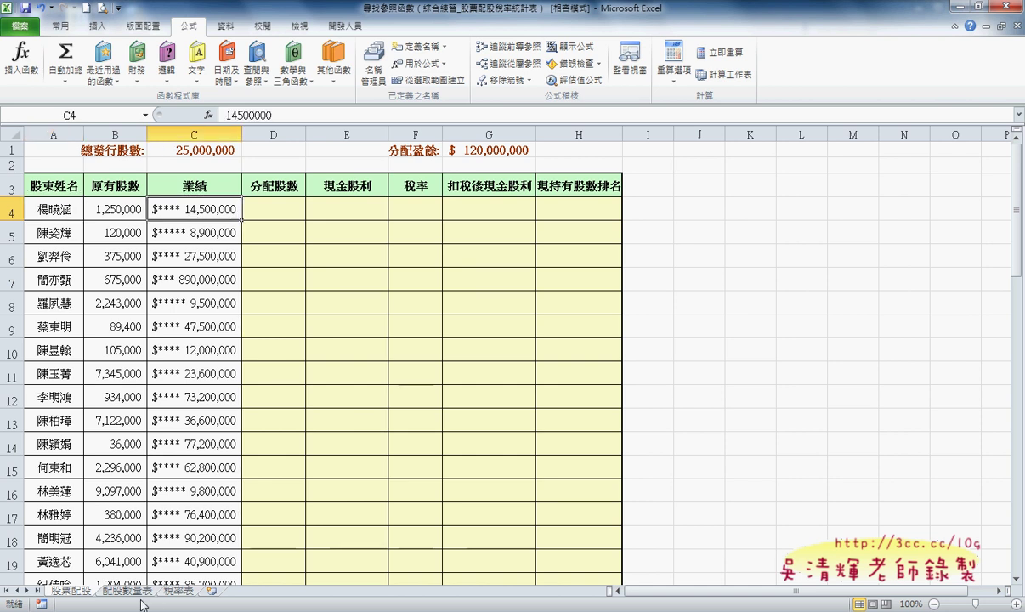
pyautogui.click(129, 589)
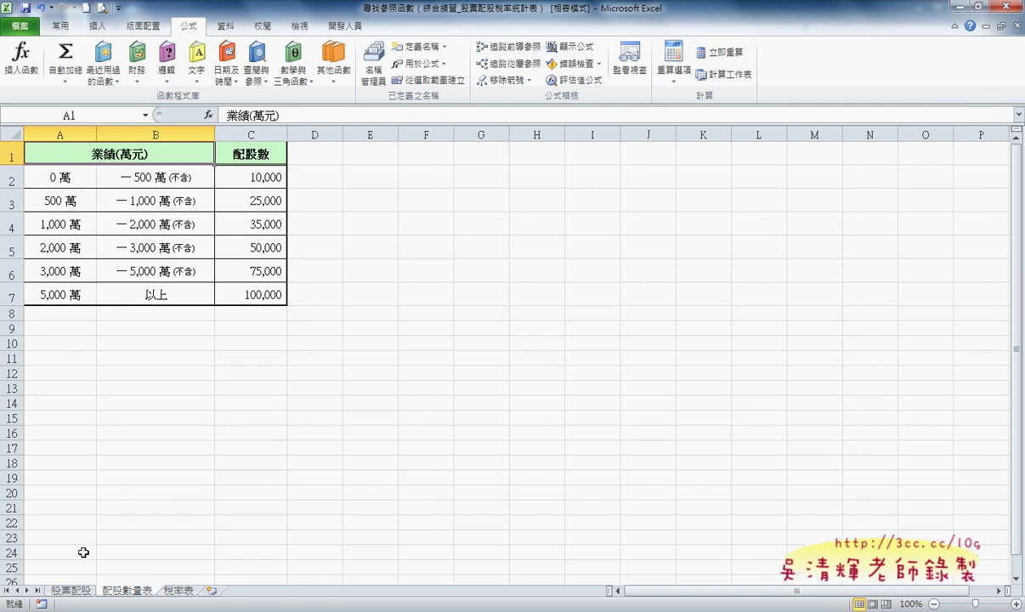
pyautogui.click(71, 589)
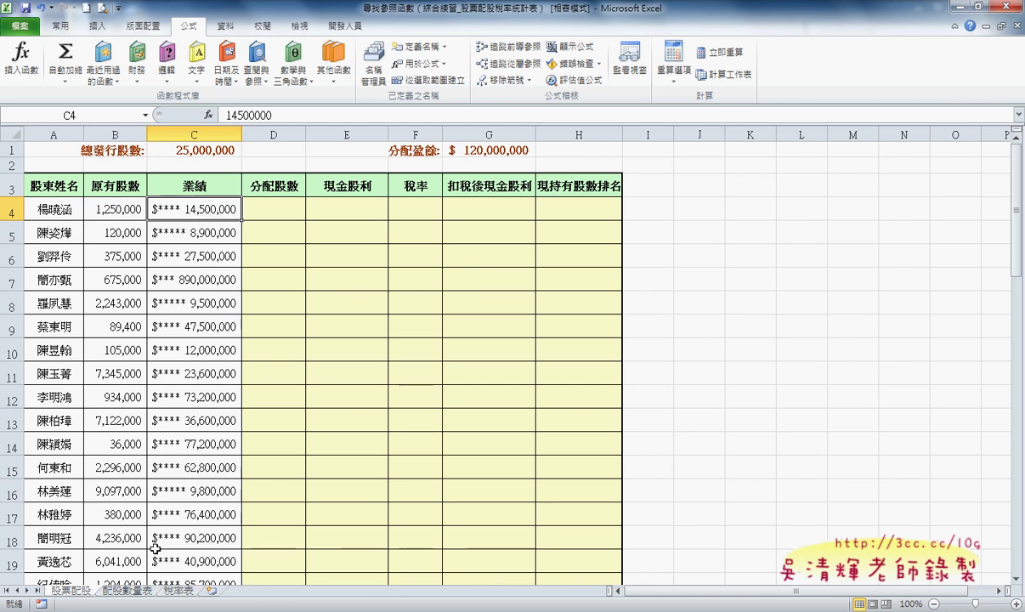
pyautogui.click(127, 591)
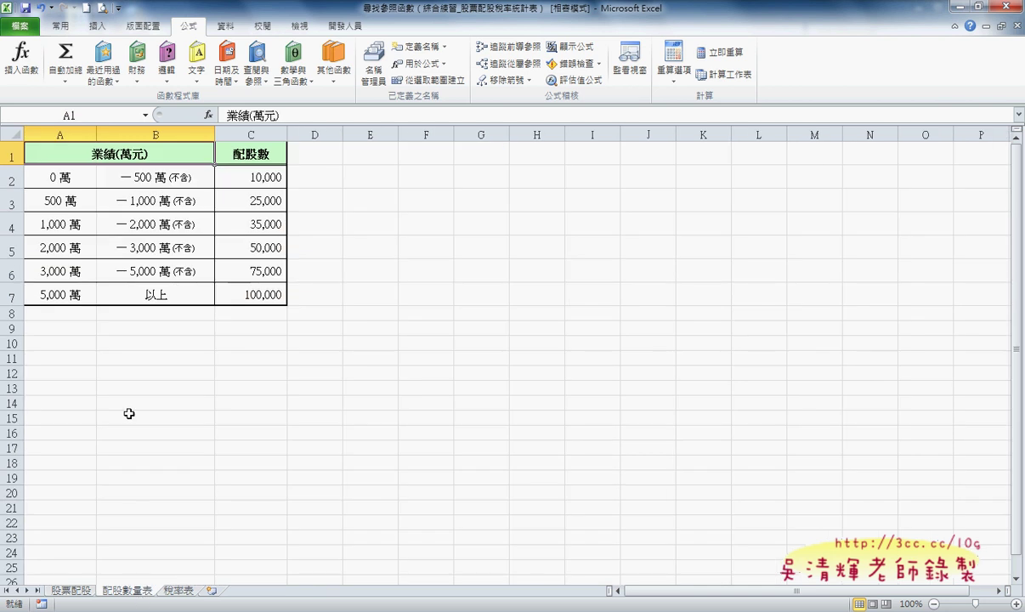
pyautogui.click(72, 226)
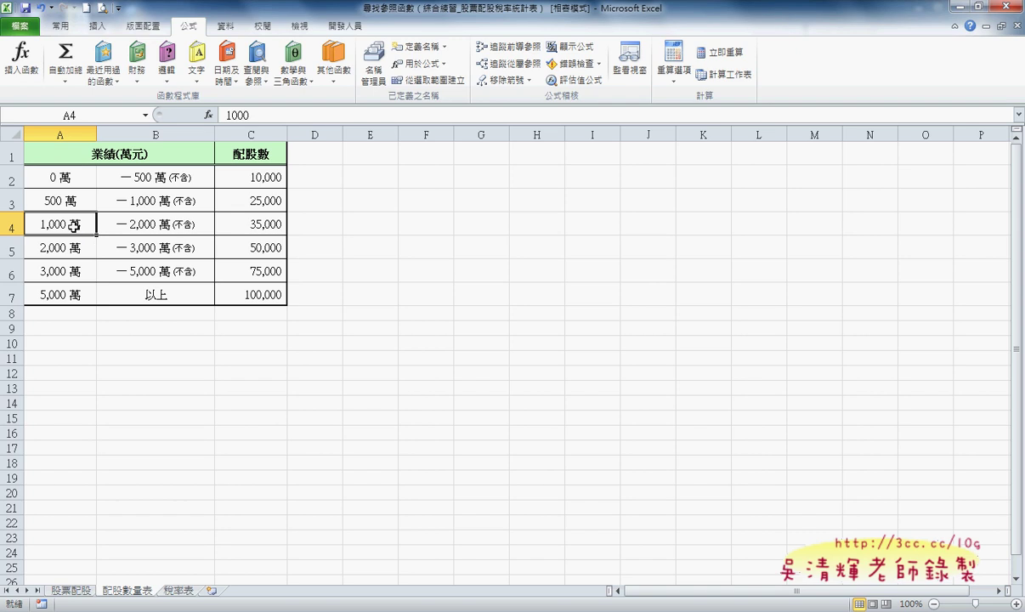
pyautogui.click(267, 226)
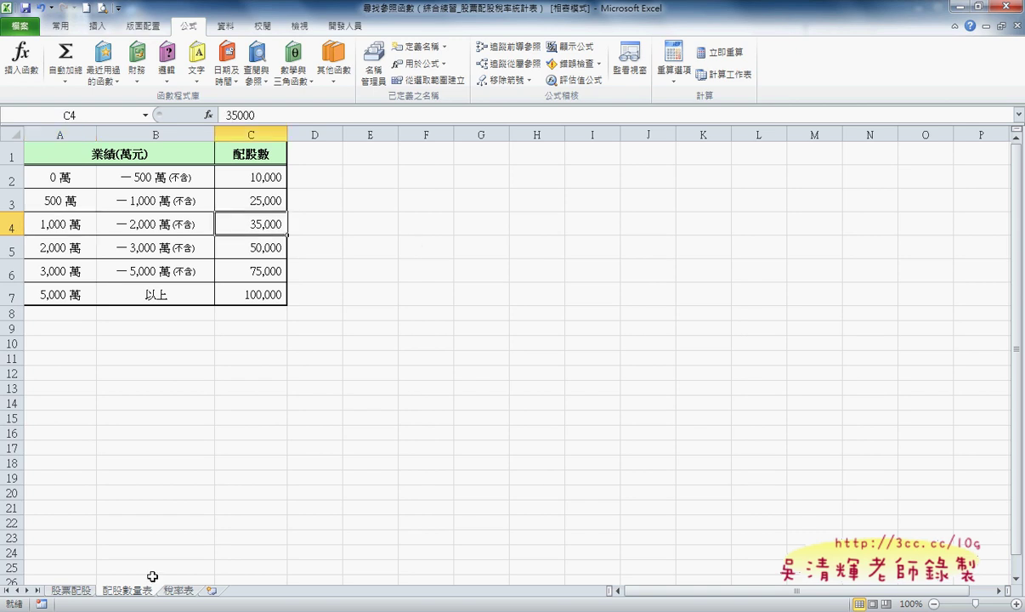
pyautogui.click(72, 589)
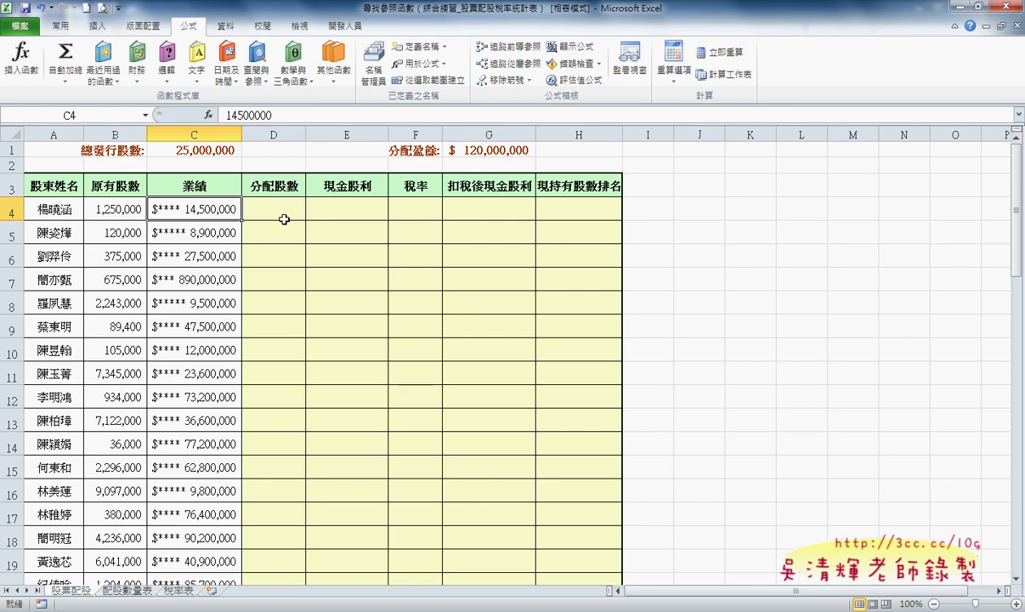
pyautogui.click(270, 206)
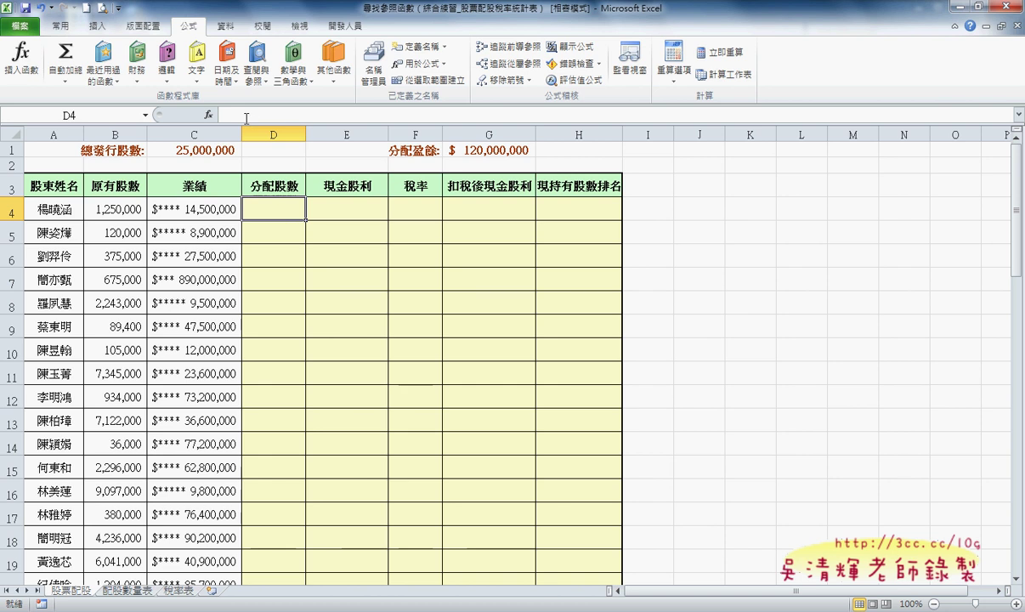
# Abort the first function insertion and check the 配股數量表 sheet before returning to 股票配股.
pyautogui.click(208, 113)
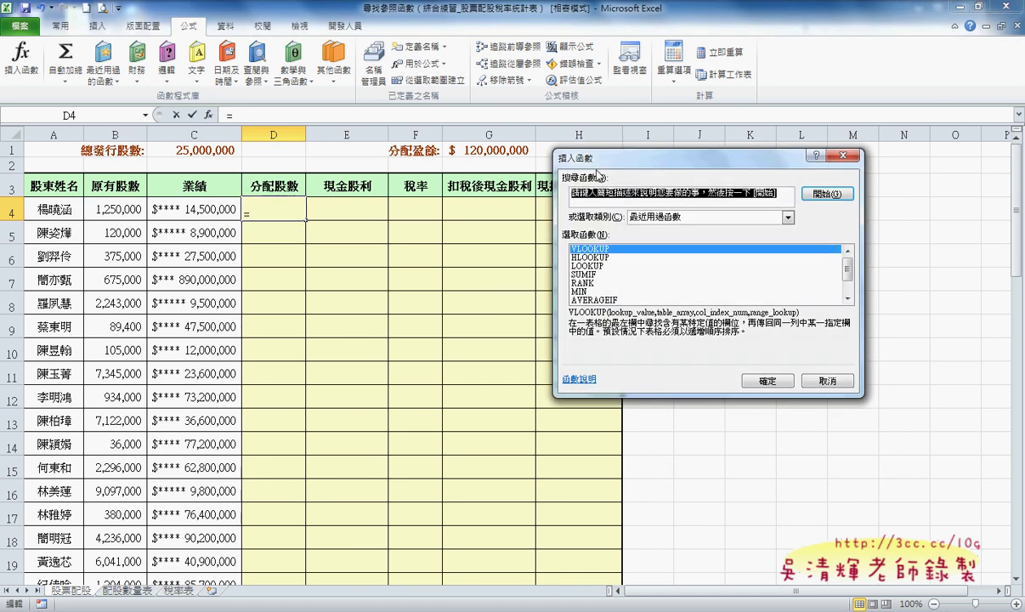
pyautogui.moveTo(598, 174); pyautogui.dragTo(284, 189)
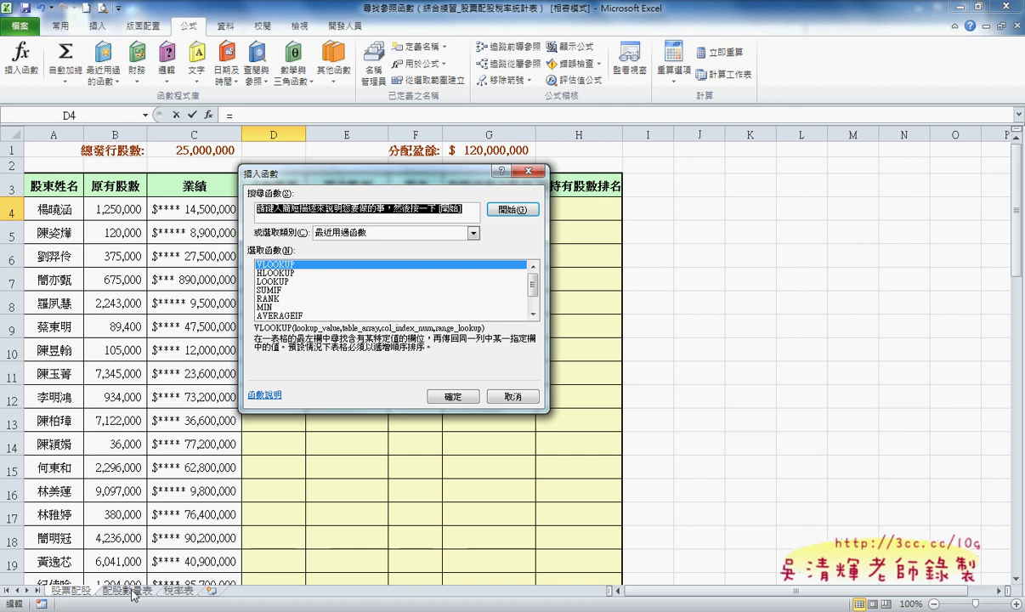
pyautogui.click(513, 396)
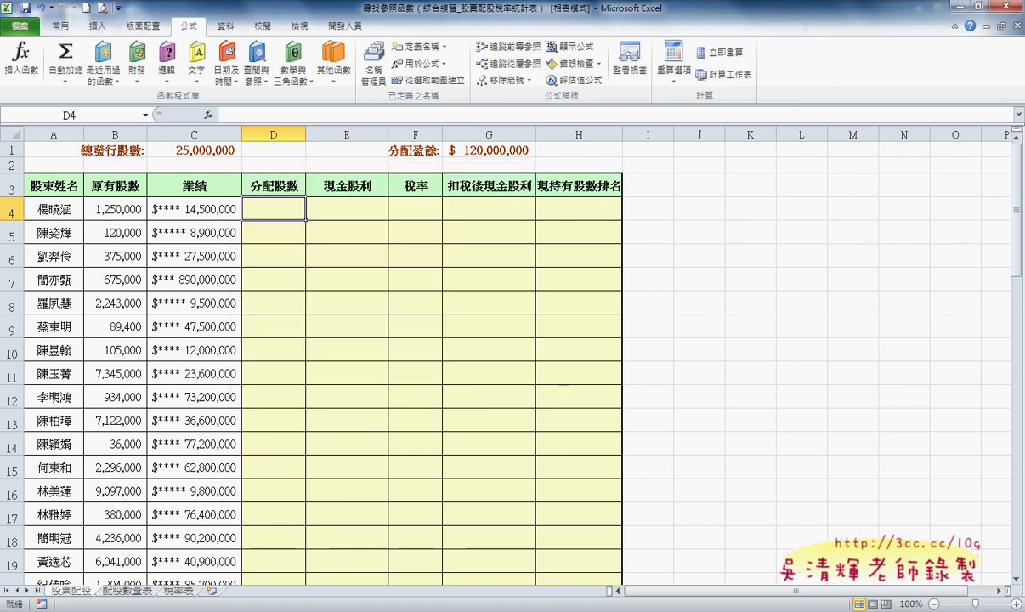
pyautogui.click(128, 590)
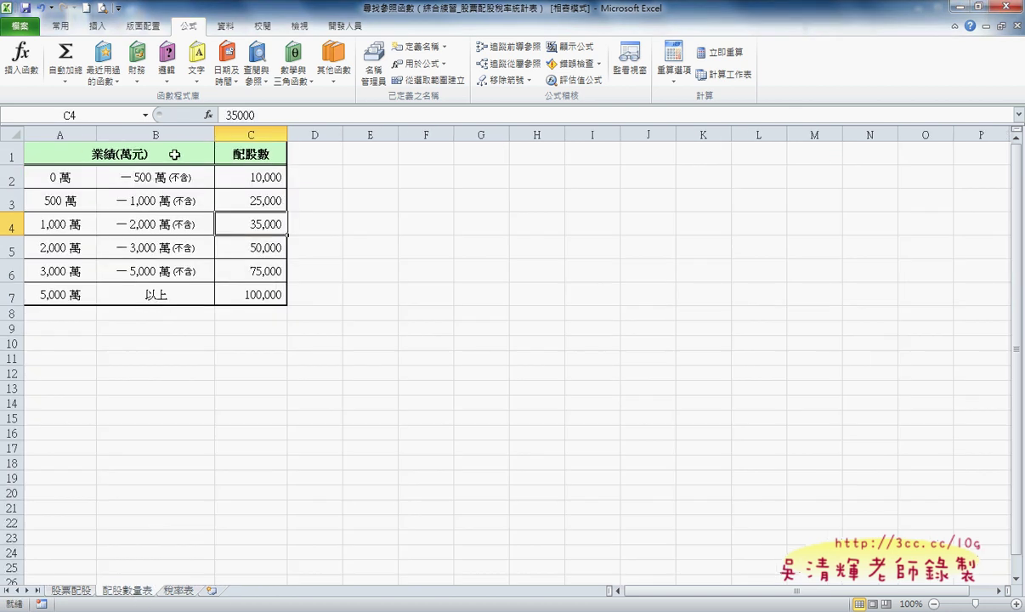
pyautogui.click(76, 592)
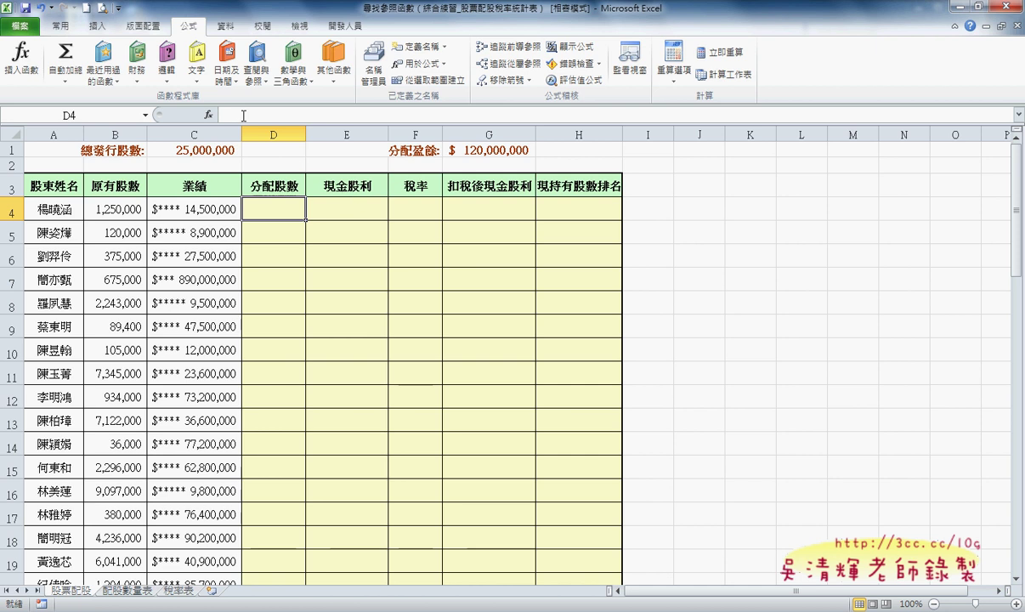
# Start a VLOOKUP in D4 with C4 as lookup value and list defined names for Table_array.
pyautogui.click(208, 115)
pyautogui.click(452, 396)
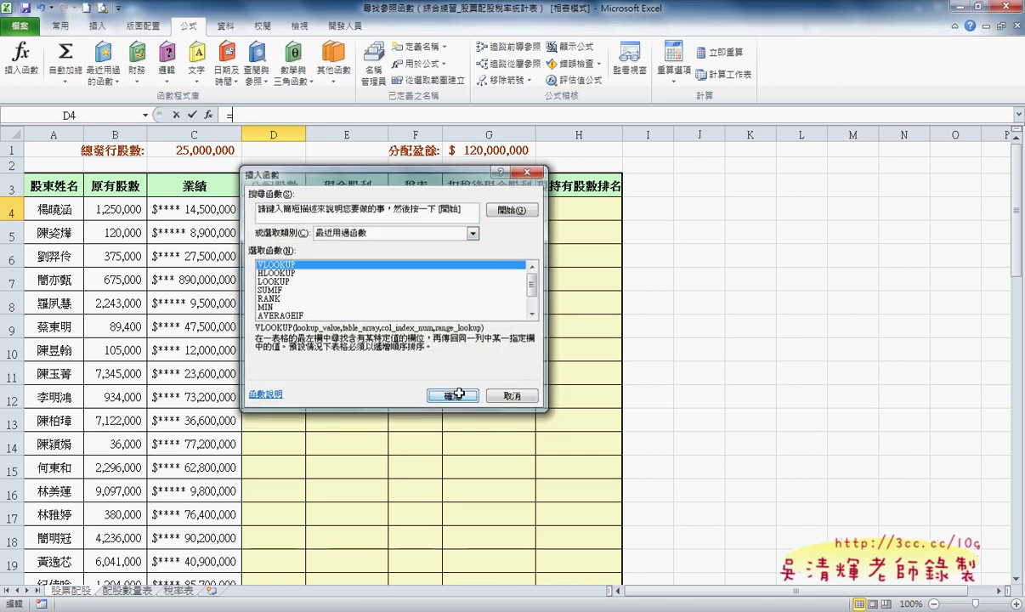
pyautogui.moveTo(433, 187); pyautogui.dragTo(591, 258)
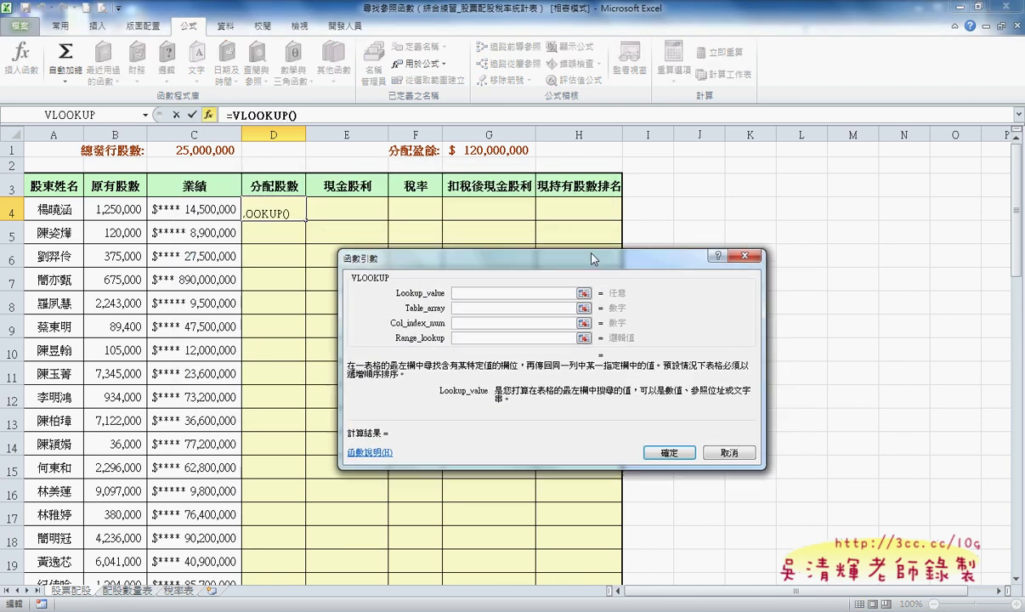
pyautogui.click(195, 209)
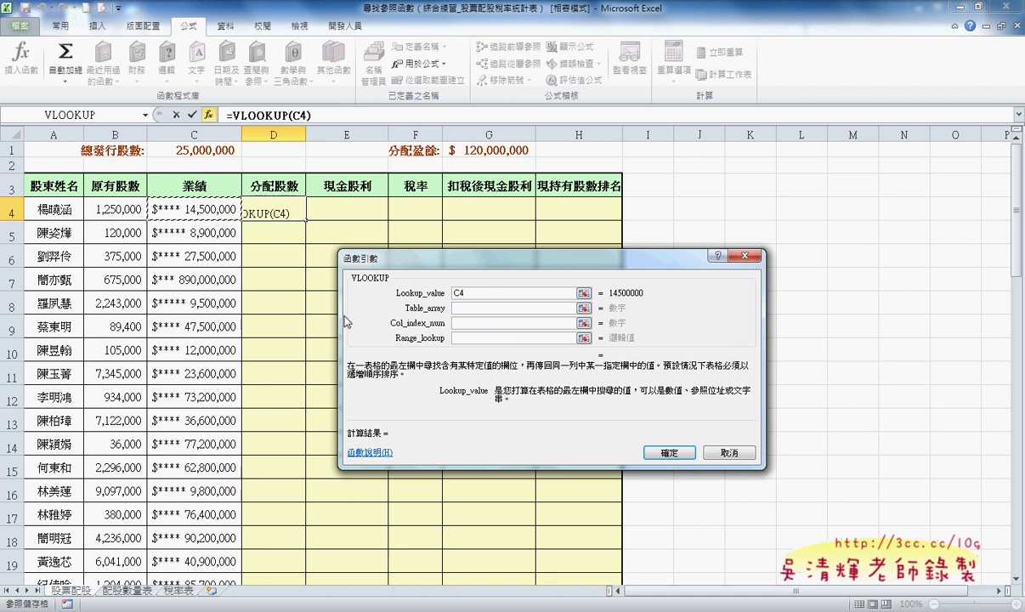
pyautogui.click(473, 308)
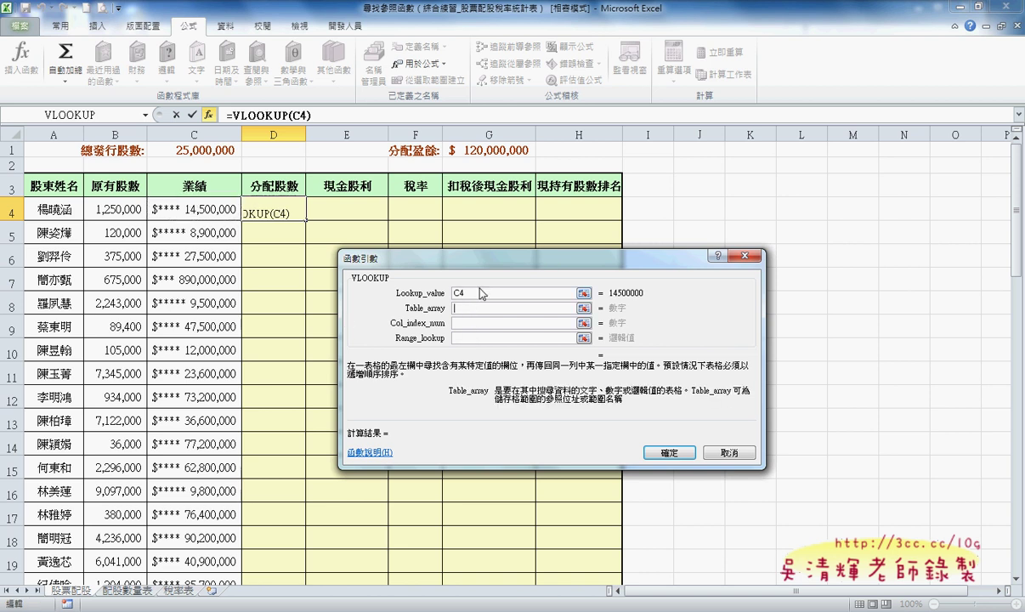
pyautogui.moveTo(477, 259); pyautogui.dragTo(422, 245)
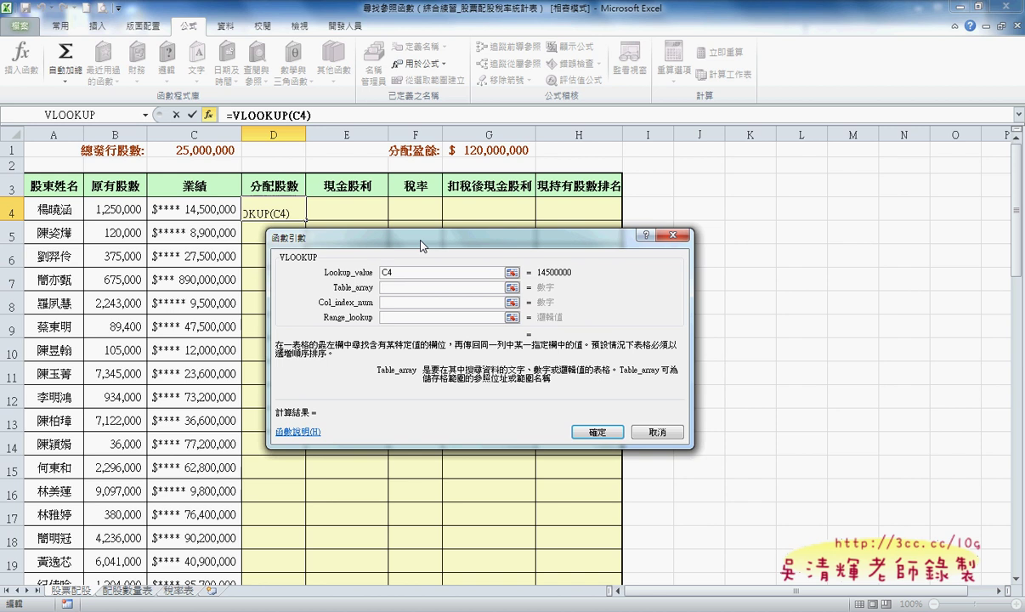
pyautogui.press('F3')
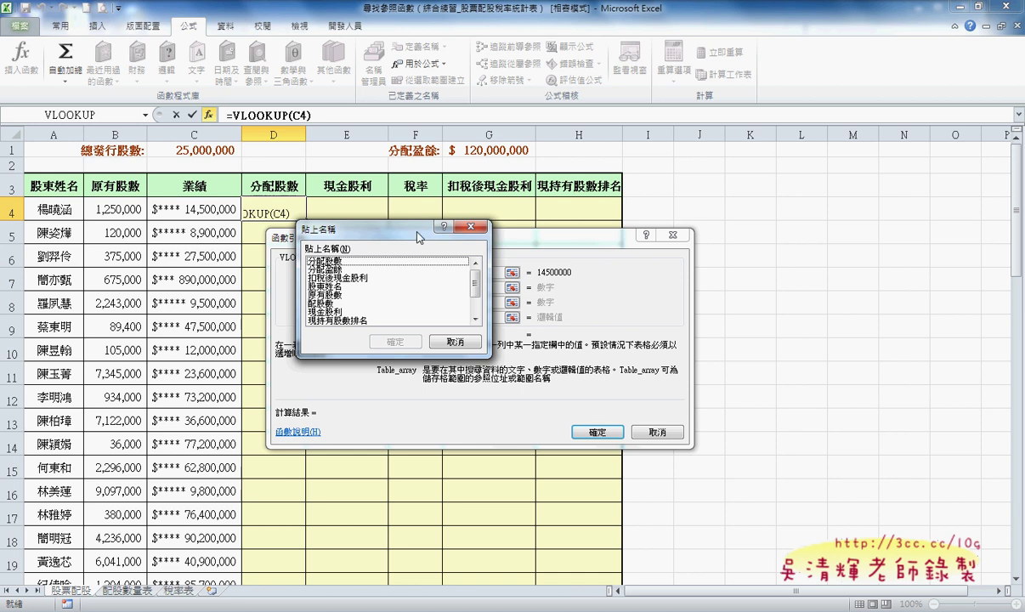
# Look through the Paste Name list of defined names, then cancel without inserting one.
pyautogui.moveTo(393, 222); pyautogui.dragTo(415, 220)
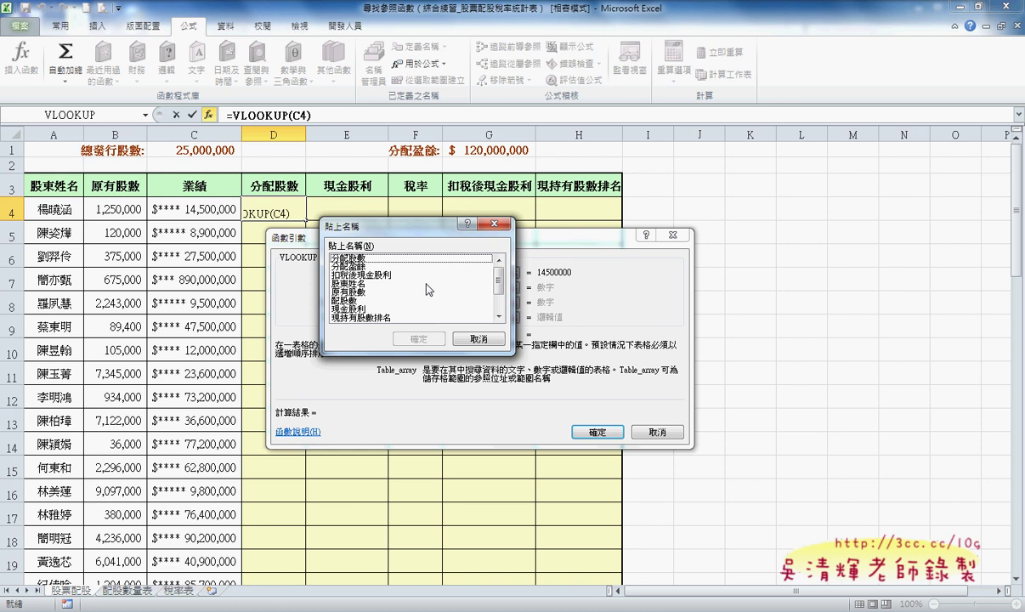
pyautogui.moveTo(499, 279)
pyautogui.mouseDown()
pyautogui.moveTo(501, 300)
pyautogui.moveTo(507, 276)
pyautogui.mouseUp()
pyautogui.click(499, 317)
pyautogui.click(498, 316)
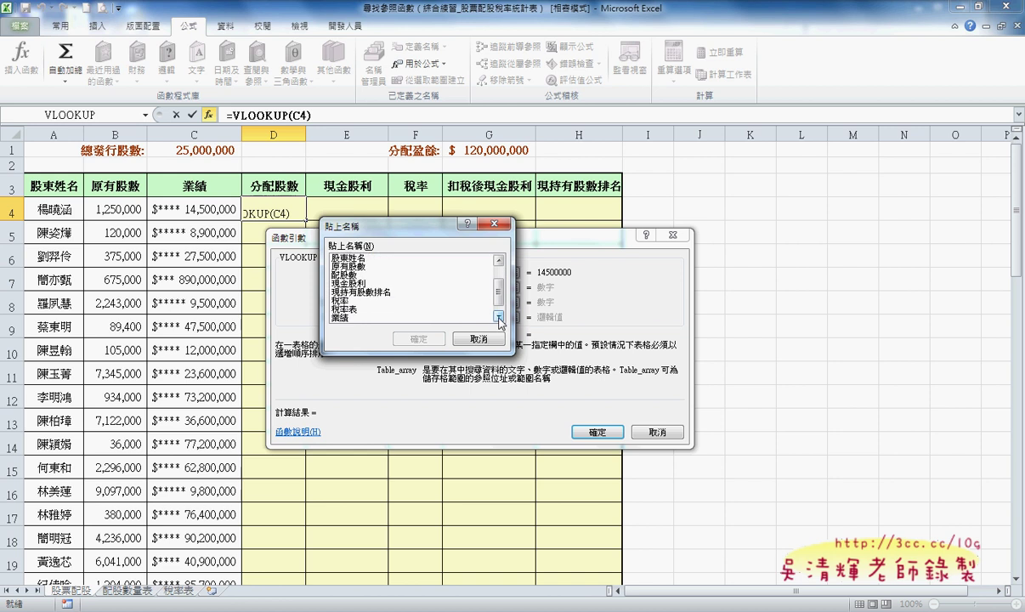
pyautogui.scroll(2, 501, 293)
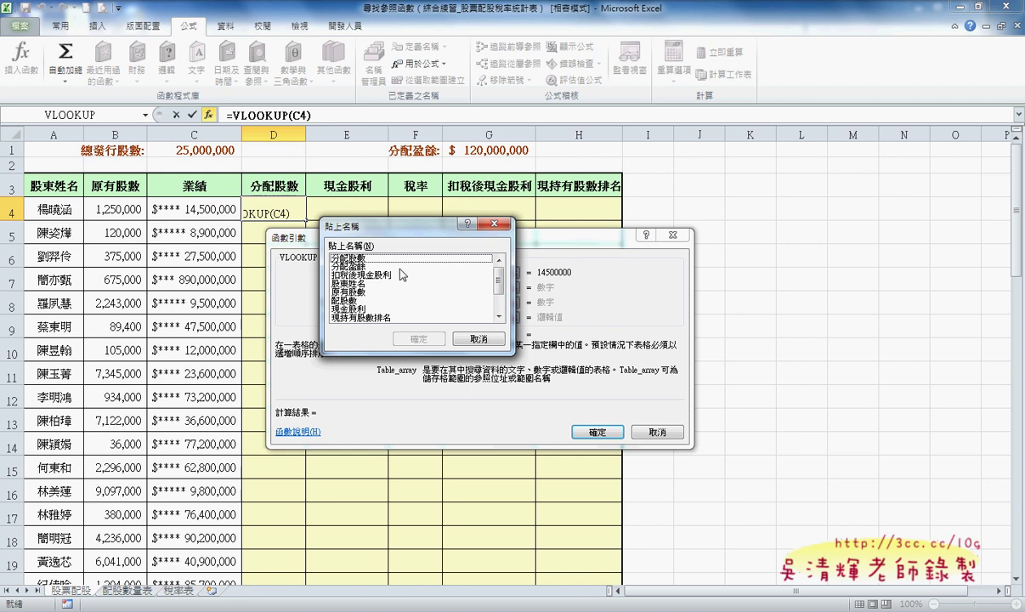
pyautogui.click(479, 339)
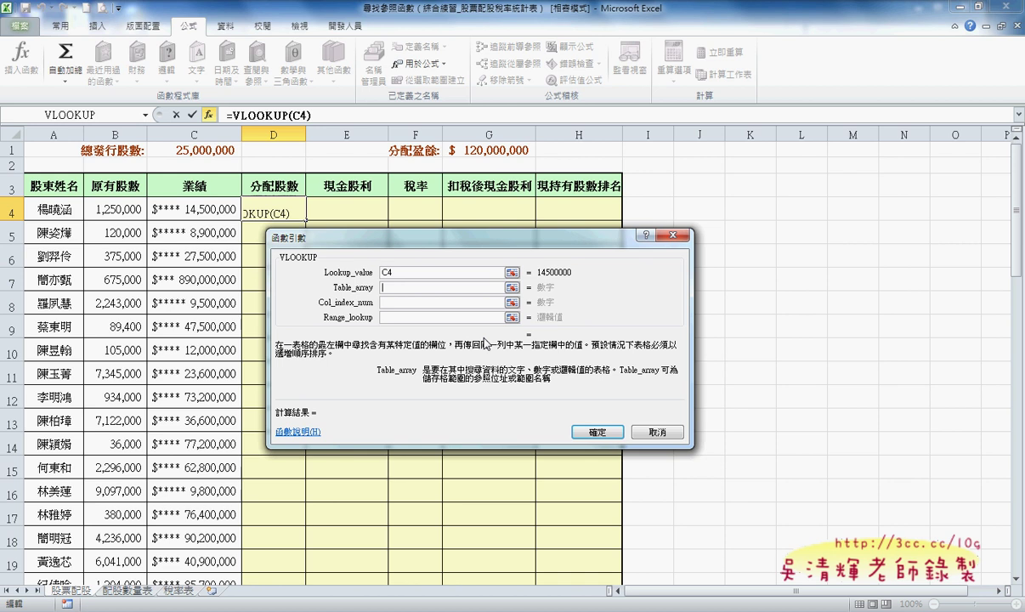
# Discard the draft VLOOKUP, name A2:C7 on 配股數量表 as '配股數量表', and return to D4.
pyautogui.click(657, 431)
pyautogui.click(133, 594)
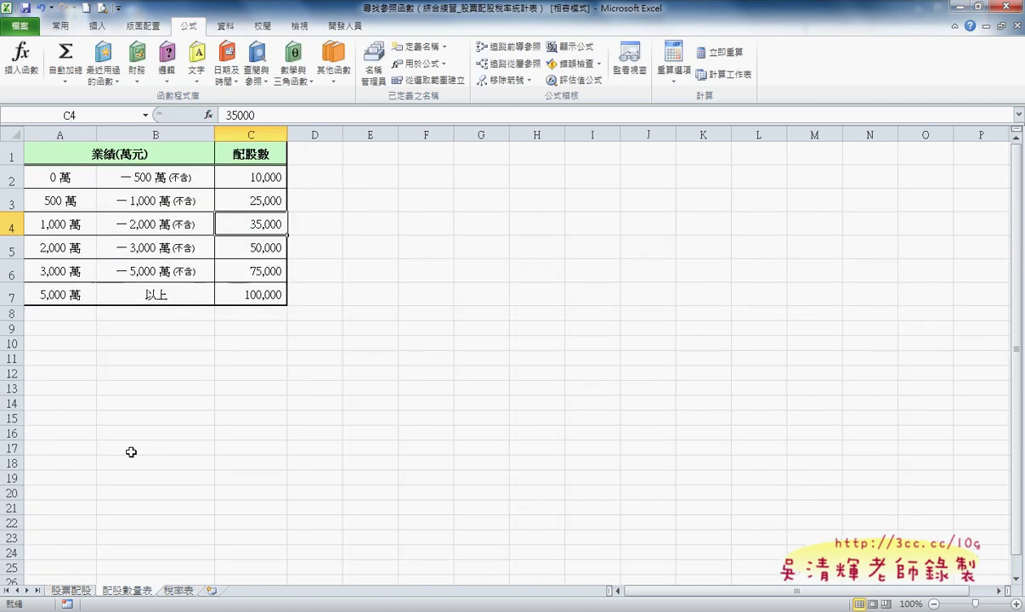
pyautogui.click(64, 167)
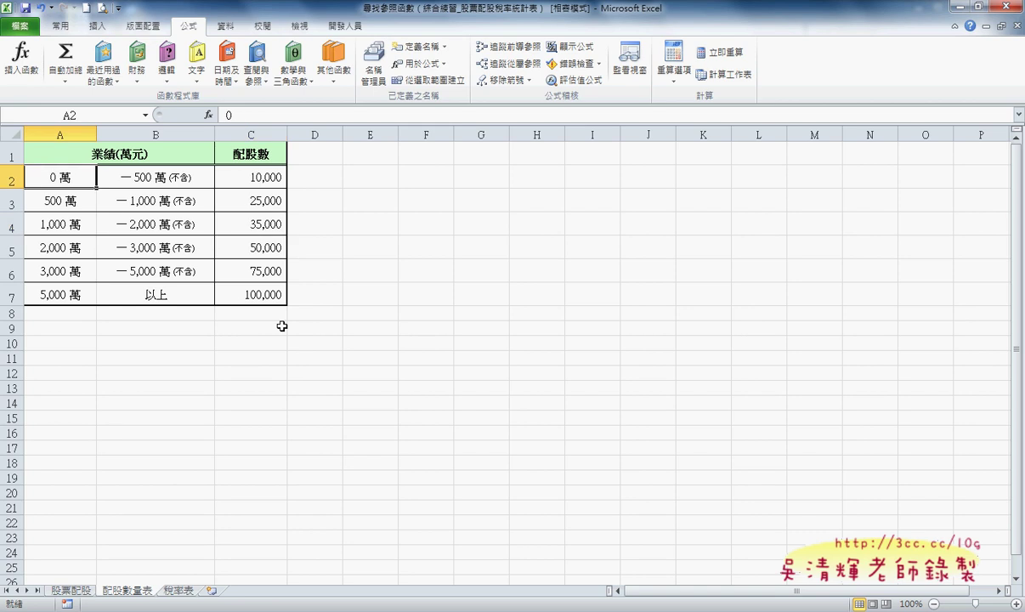
pyautogui.keyDown('shift'); pyautogui.click(272, 294); pyautogui.keyUp('shift')
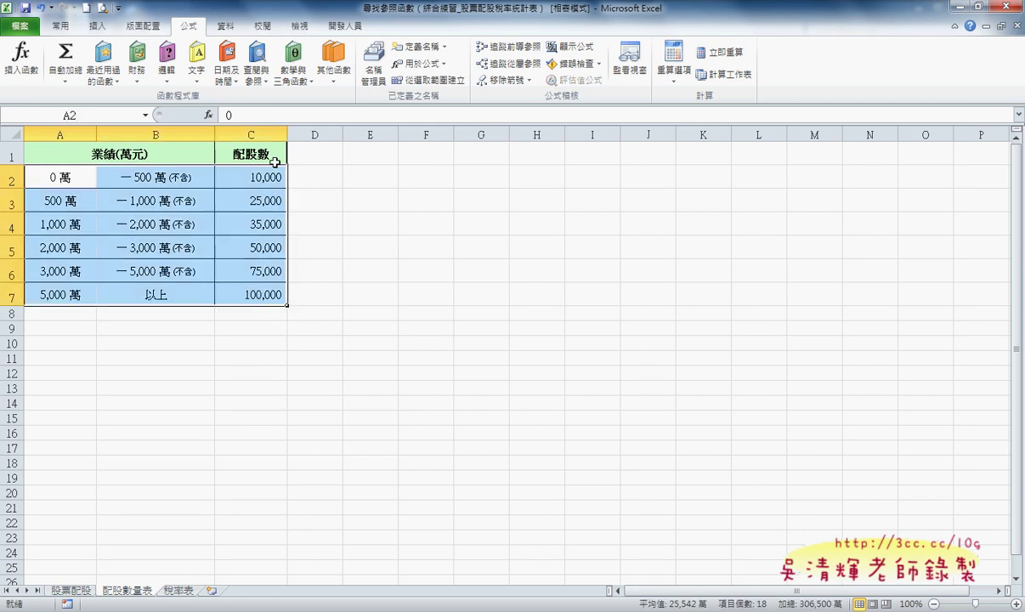
pyautogui.click(416, 46)
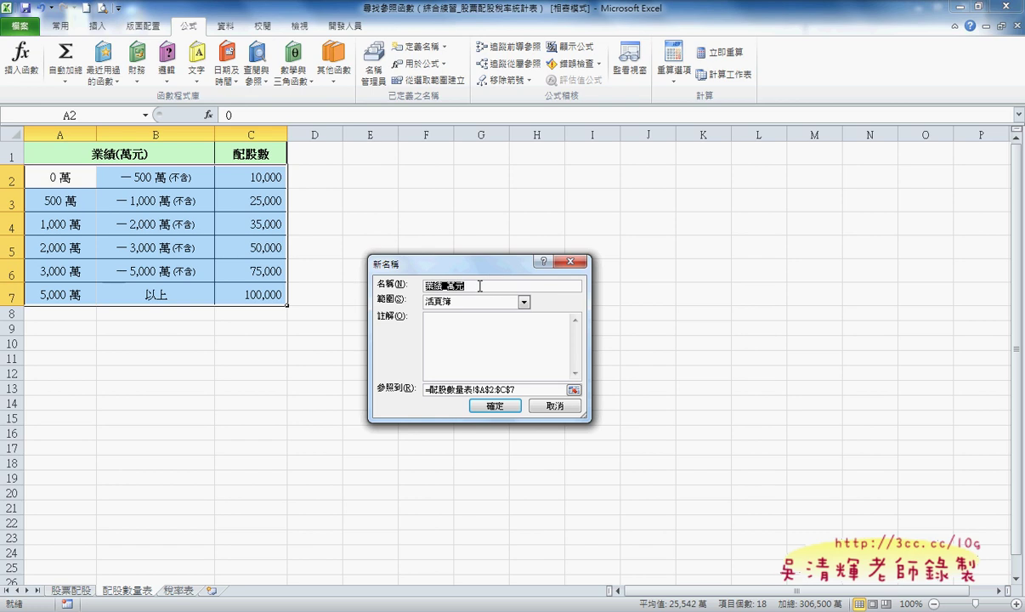
pyautogui.write('ㄆㄟ')
pyautogui.write('配股')
pyautogui.write('數')
pyautogui.write('ㄅㄧ')
pyautogui.write('表')
pyautogui.click(495, 406)
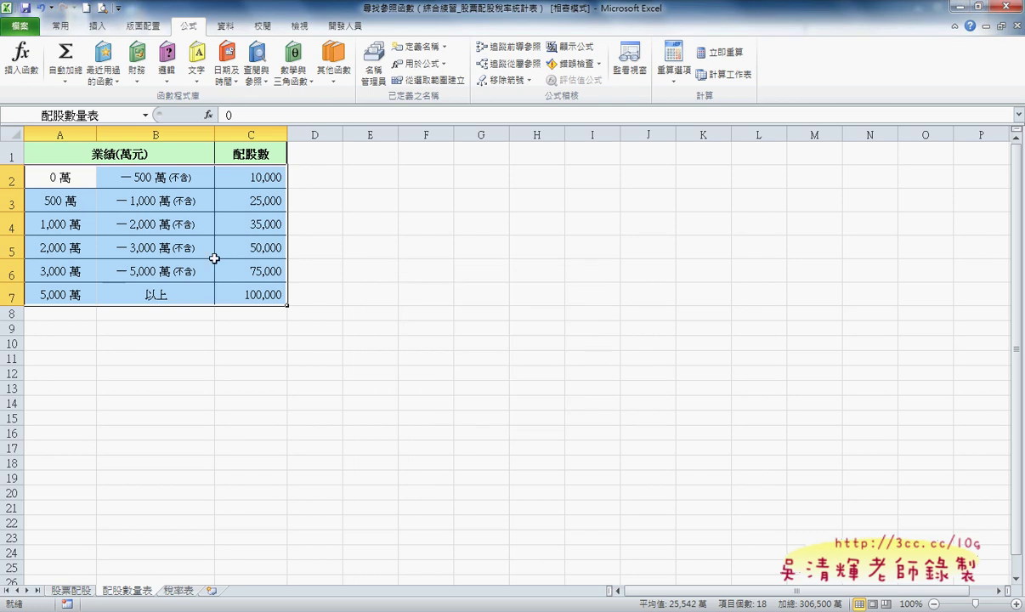
pyautogui.click(70, 590)
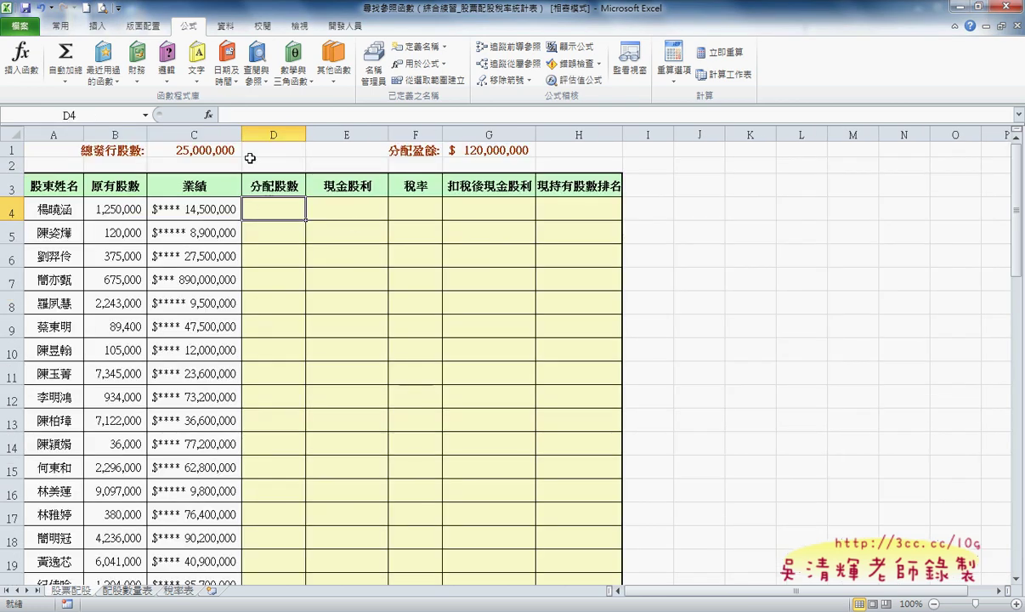
pyautogui.click(208, 115)
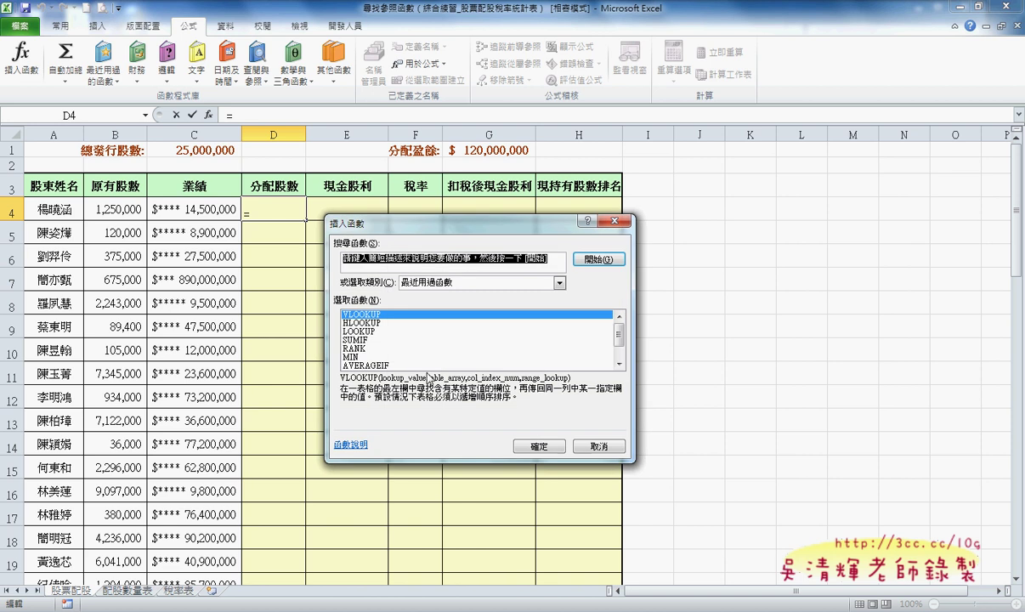
# Build a VLOOKUP in D4 using C4 as lookup value and the 配股數量表 name as table array.
pyautogui.click(537, 445)
pyautogui.click(230, 206)
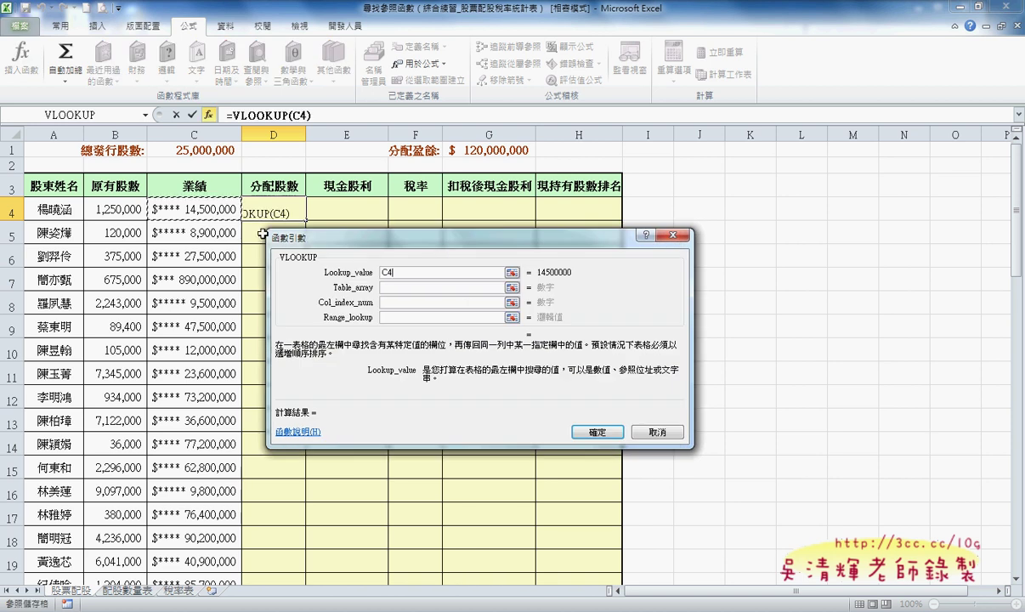
pyautogui.click(404, 289)
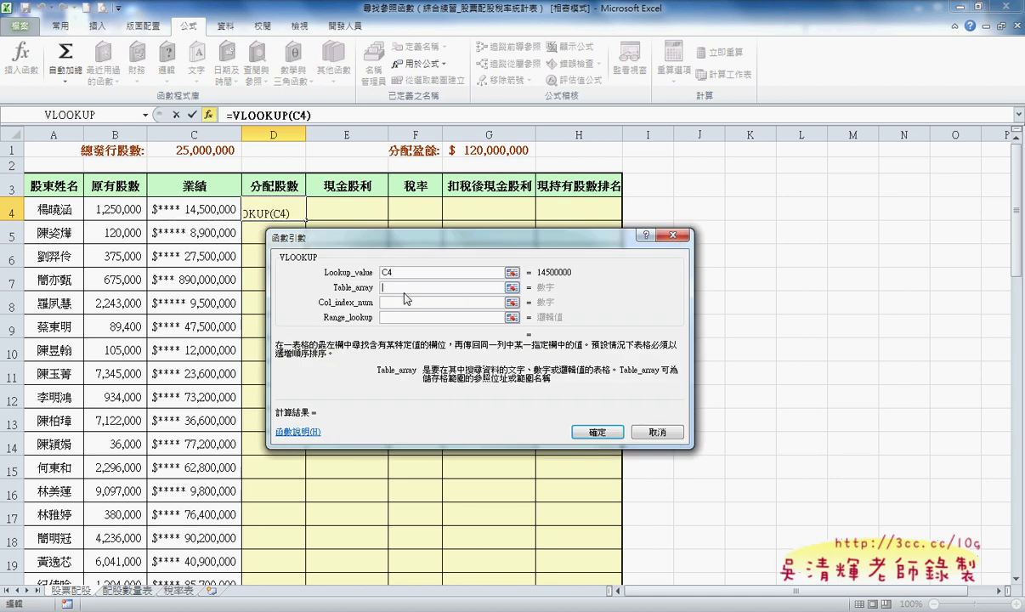
pyautogui.press('F3')
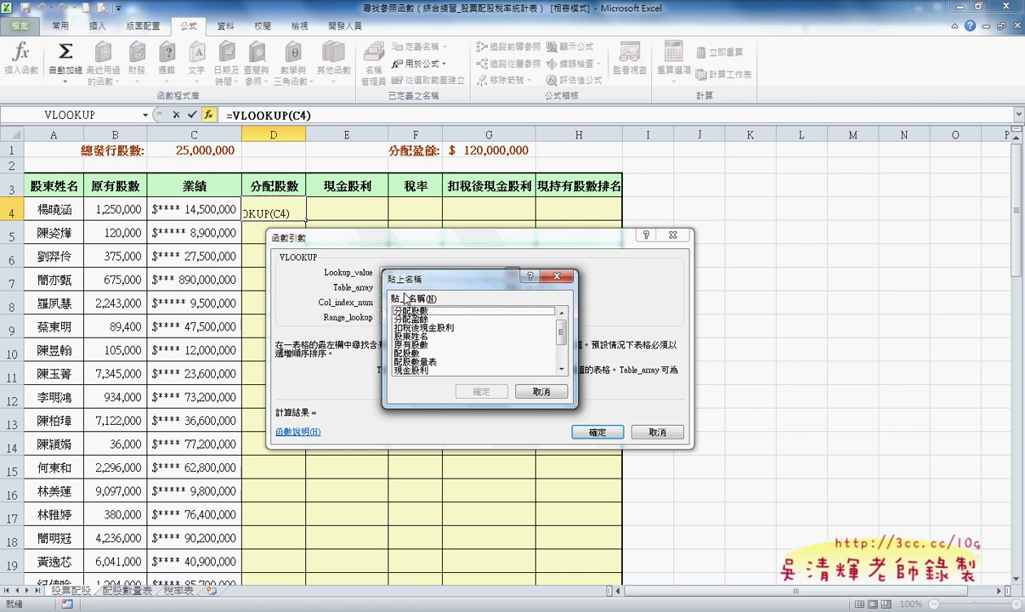
pyautogui.click(429, 362)
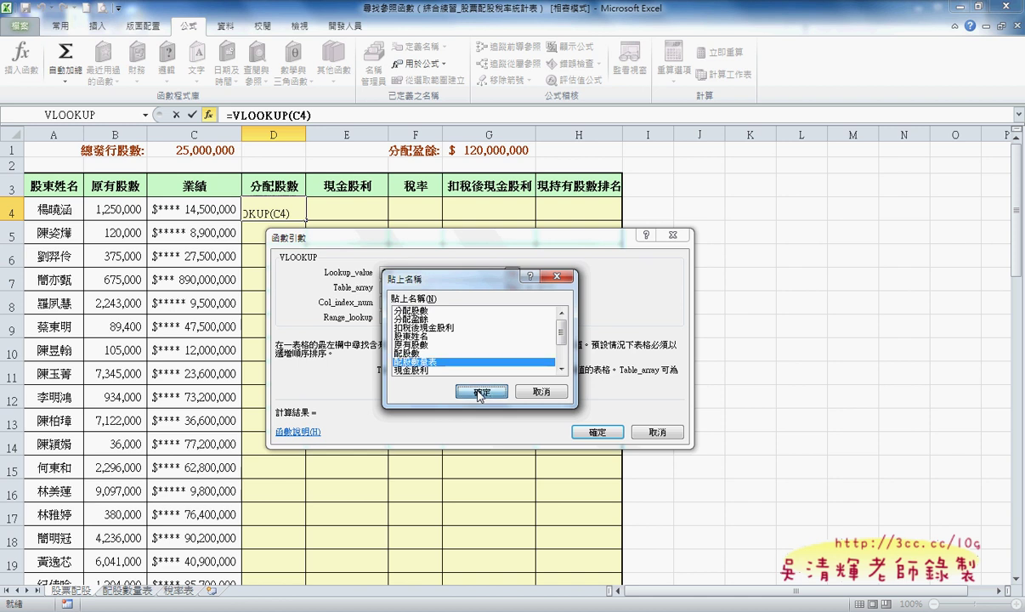
pyautogui.click(480, 393)
pyautogui.click(405, 303)
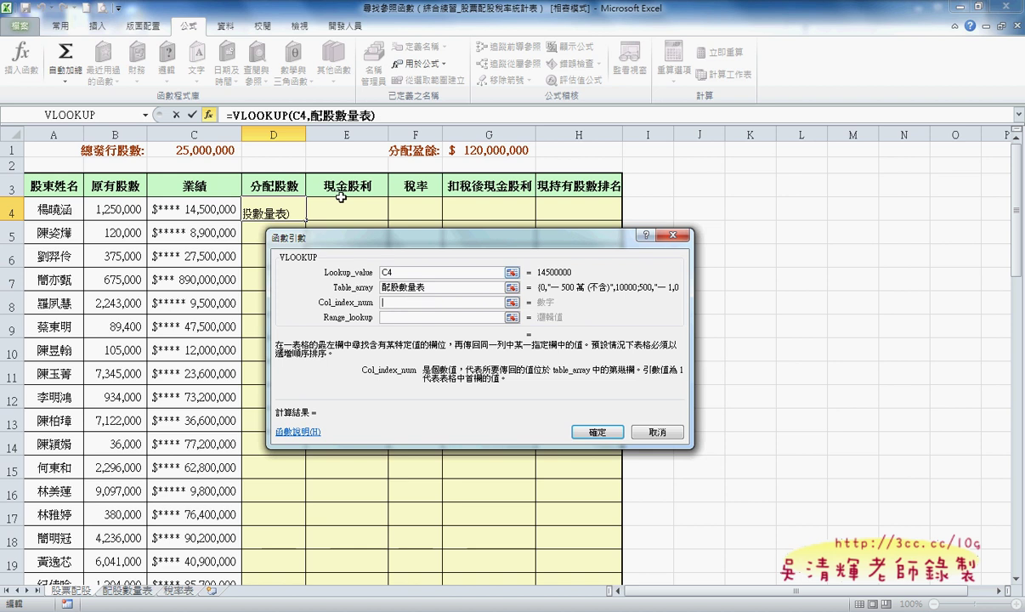
pyautogui.click(131, 590)
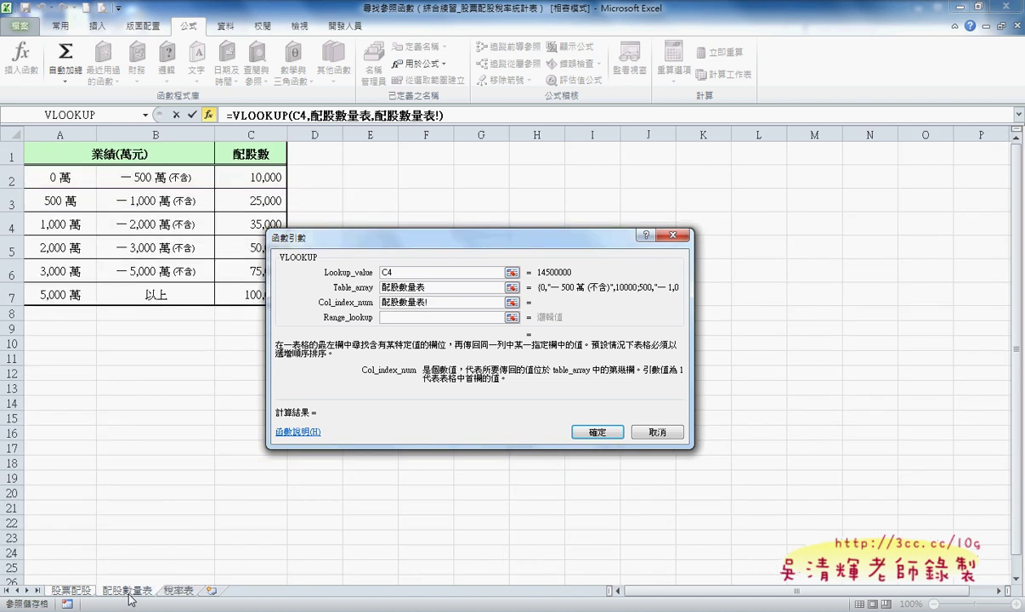
pyautogui.click(71, 590)
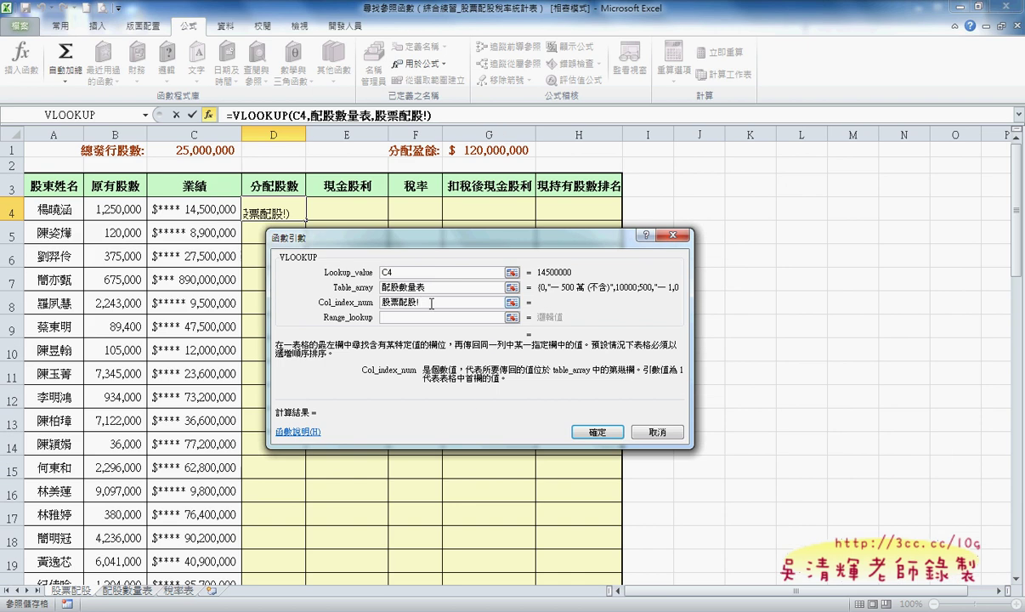
# Set column index 3 and range lookup 1, completing =VLOOKUP(C4,配股數量表,3,1) showing 100,000.
pyautogui.moveTo(431, 303); pyautogui.dragTo(378, 303)
pyautogui.write('3')
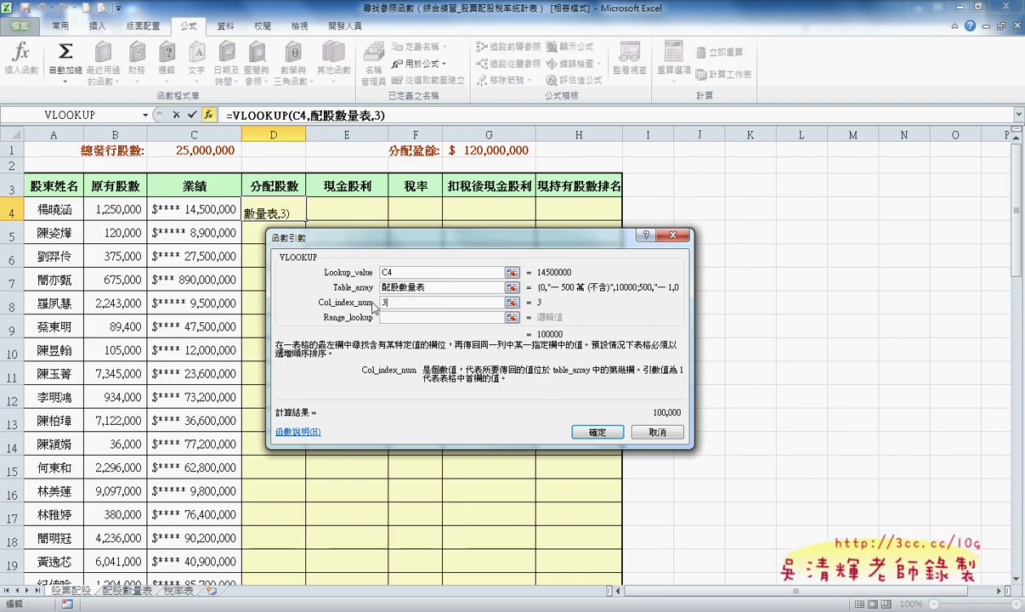
pyautogui.press('Tab')
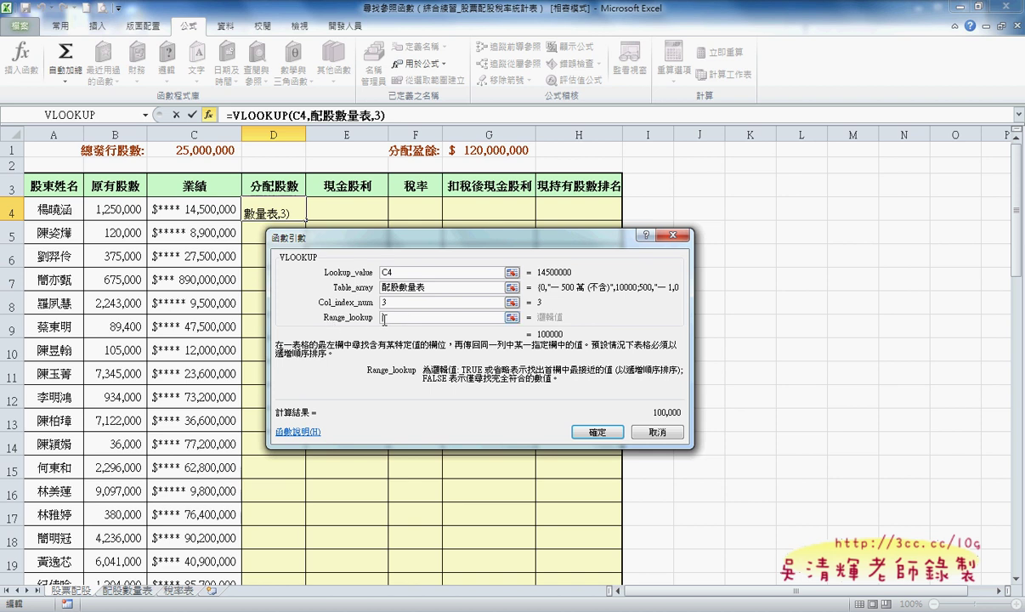
pyautogui.write('0')
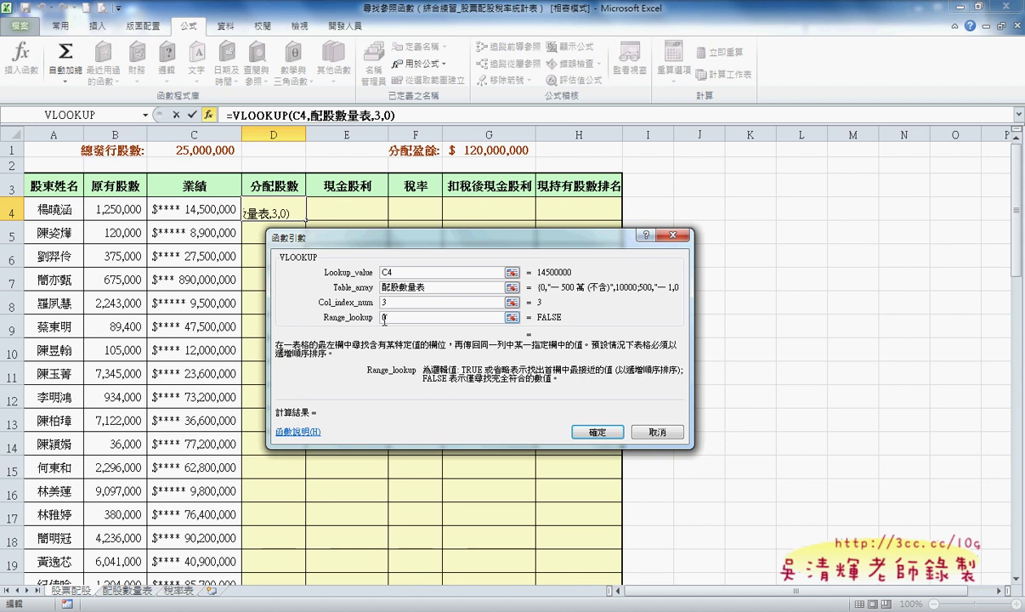
pyautogui.press('BackSpace')
pyautogui.write('1')
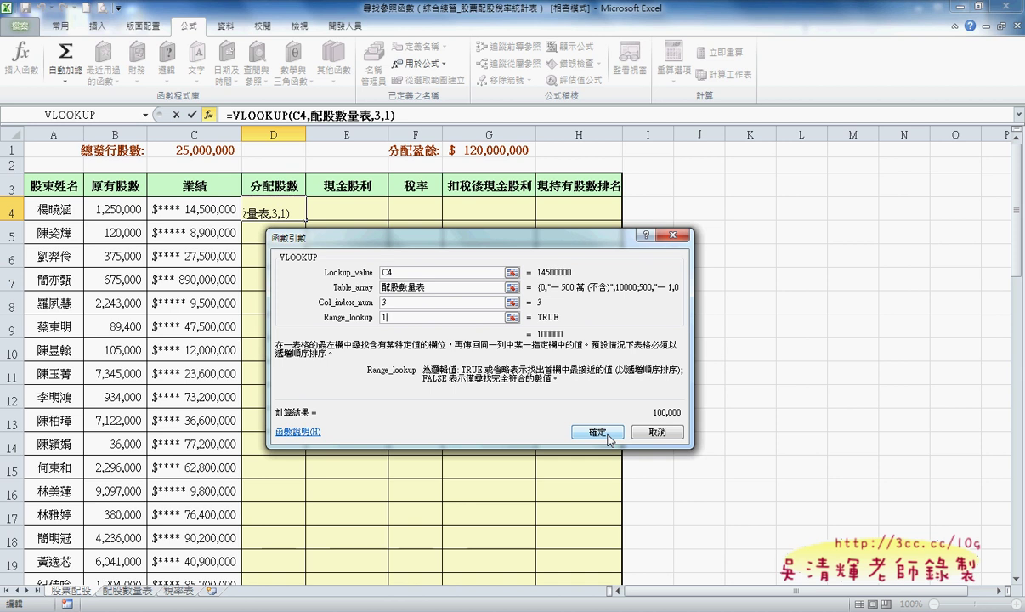
pyautogui.click(605, 432)
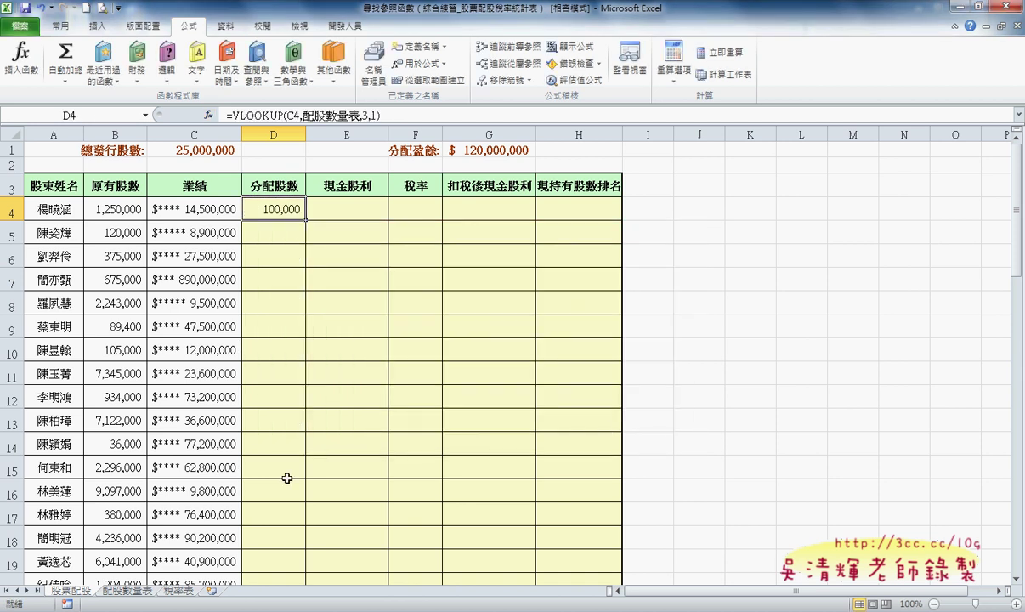
pyautogui.click(129, 591)
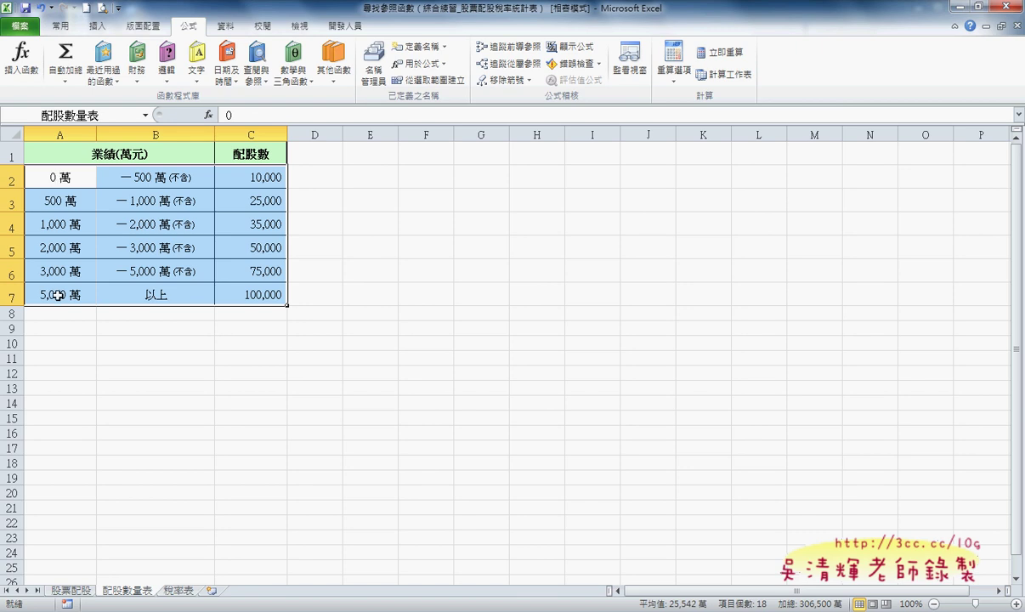
pyautogui.click(55, 199)
pyautogui.click(60, 224)
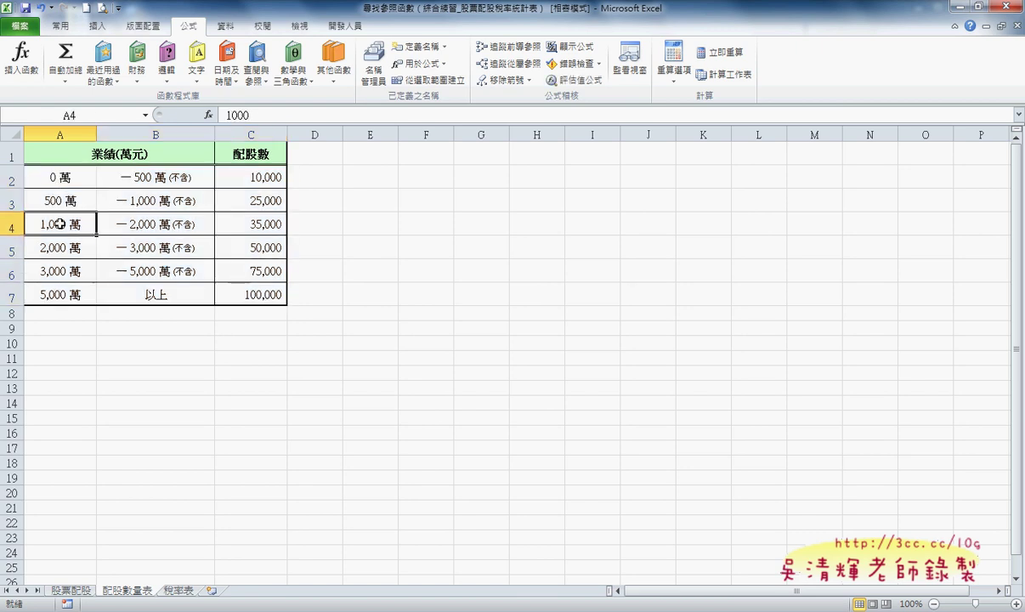
pyautogui.click(57, 237)
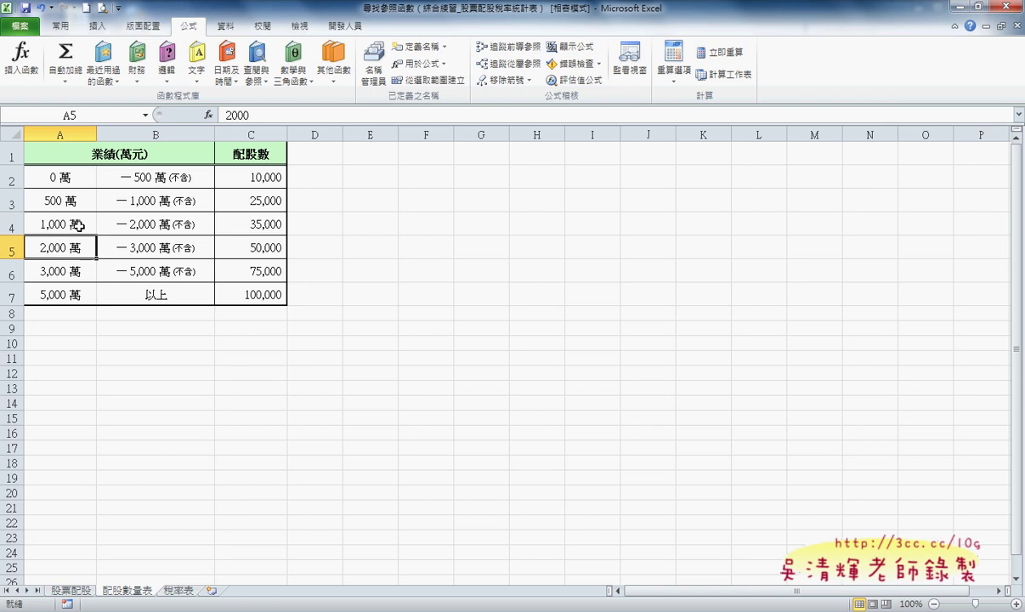
pyautogui.click(70, 590)
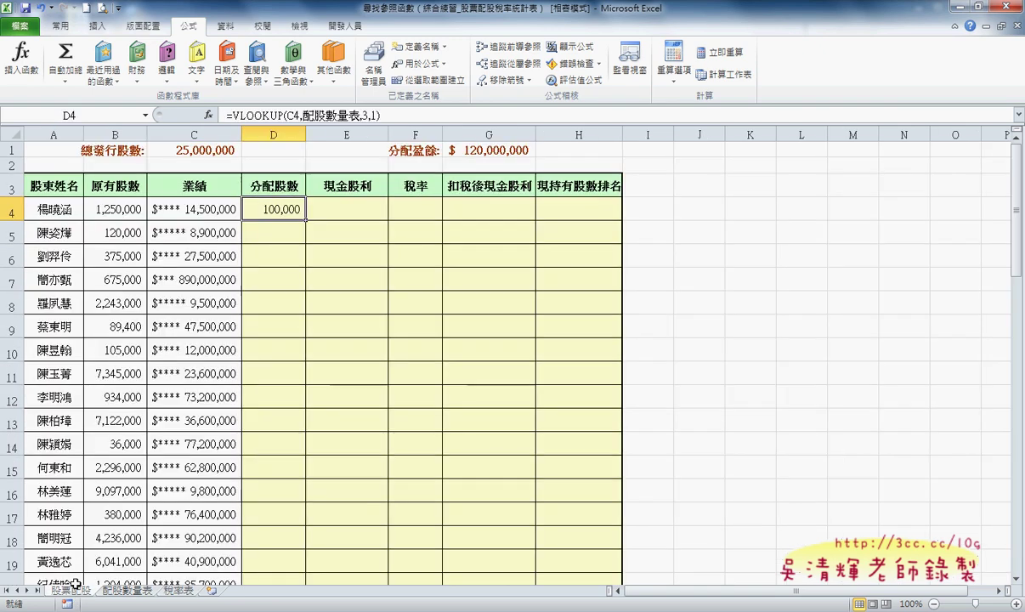
pyautogui.click(200, 213)
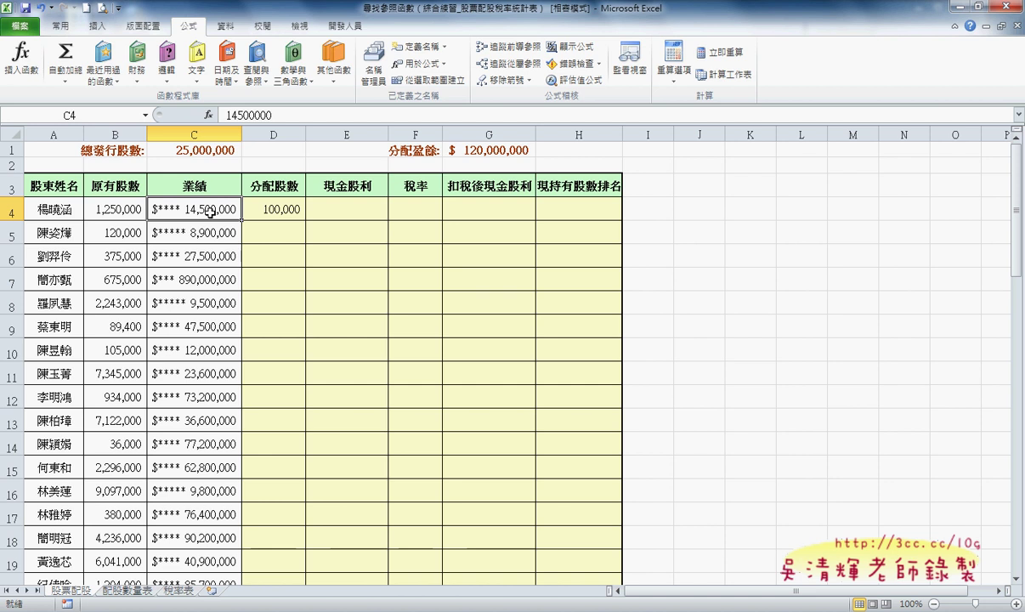
pyautogui.click(286, 210)
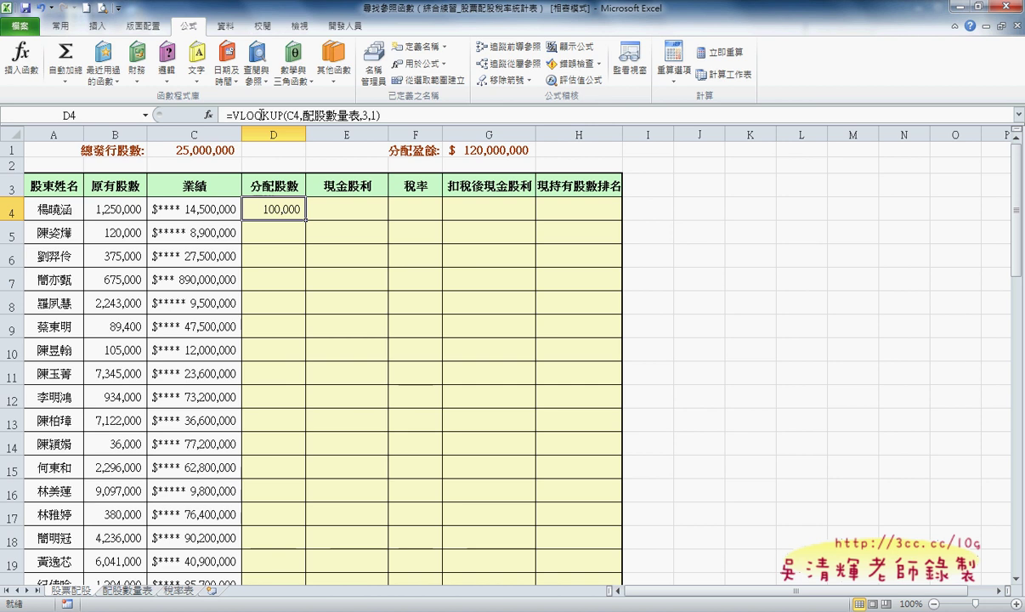
# Change D4's VLOOKUP lookup value to C4/10000, so D4 shows 35,000 dividend shares.
pyautogui.click(222, 113)
pyautogui.click(208, 113)
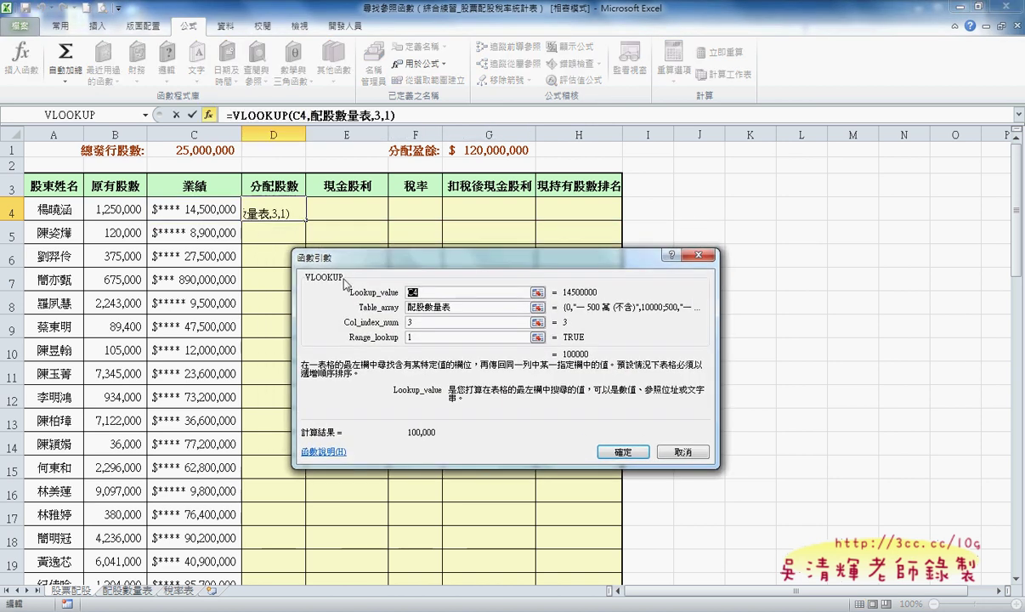
pyautogui.click(454, 295)
pyautogui.write('/1')
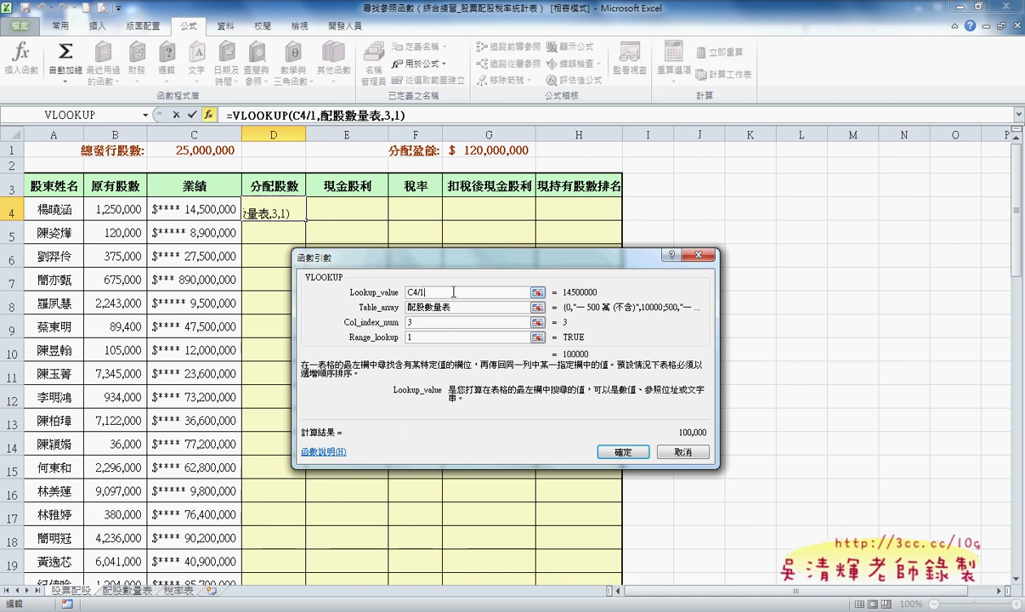
pyautogui.write('0000')
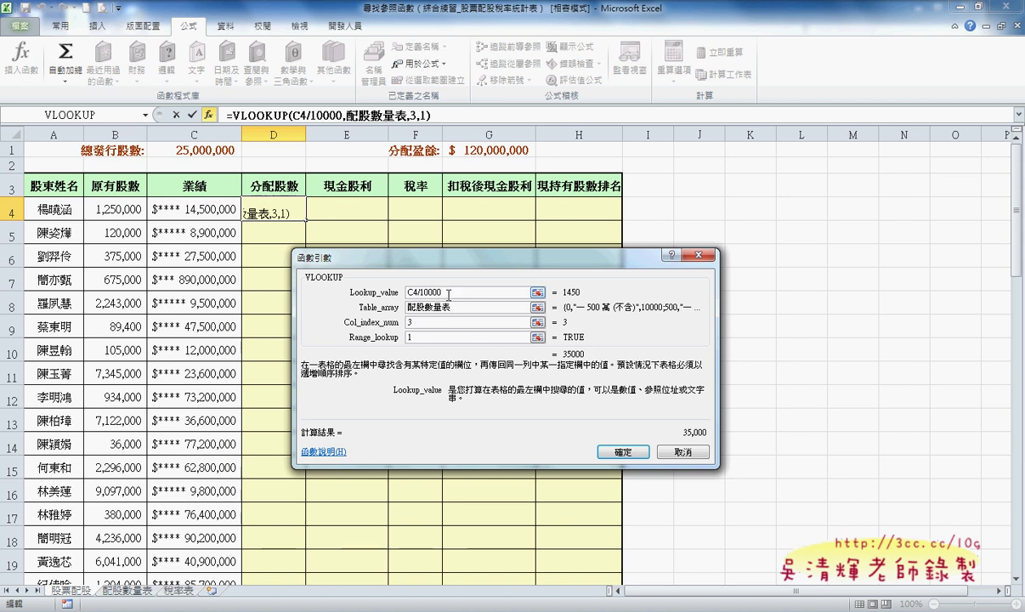
pyautogui.doubleClick(407, 292)
pyautogui.click(433, 293)
pyautogui.click(621, 451)
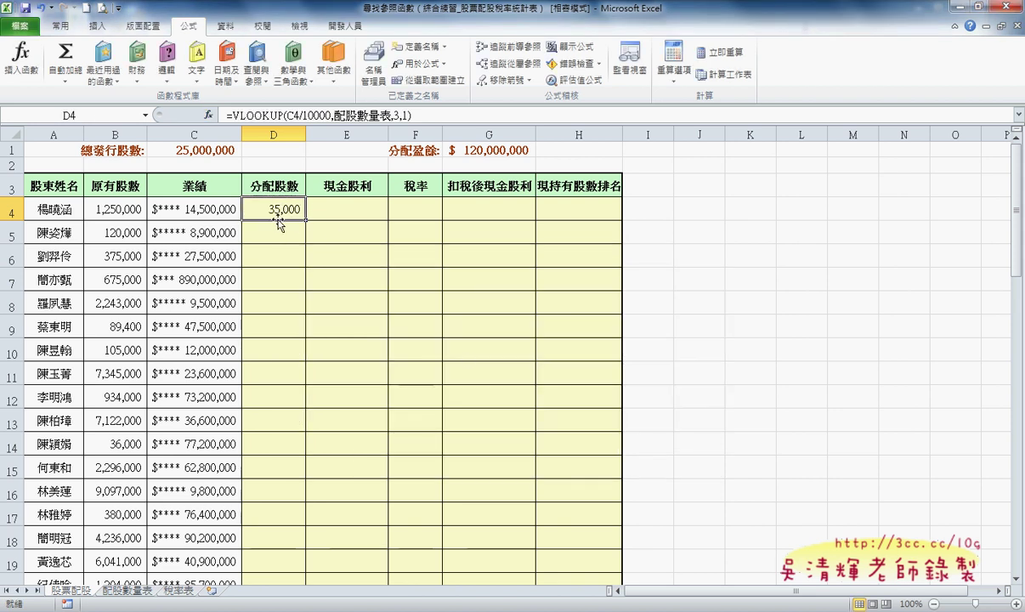
# On the 配股數量表 sheet, inspect the 1,000 萬 bracket row A4:C4 and its 35,000 share count.
pyautogui.click(132, 590)
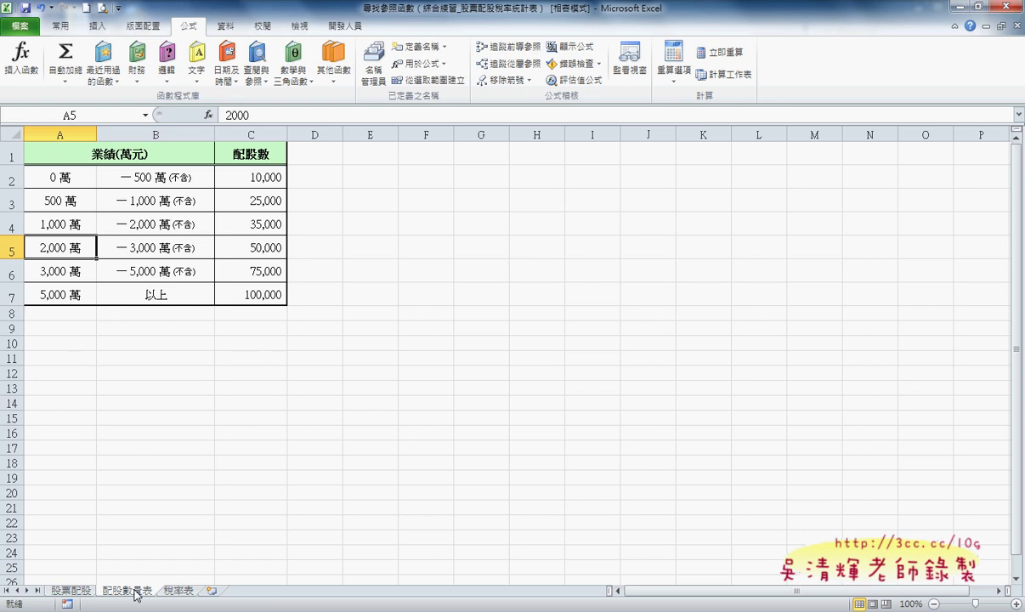
pyautogui.click(236, 222)
pyautogui.click(48, 225)
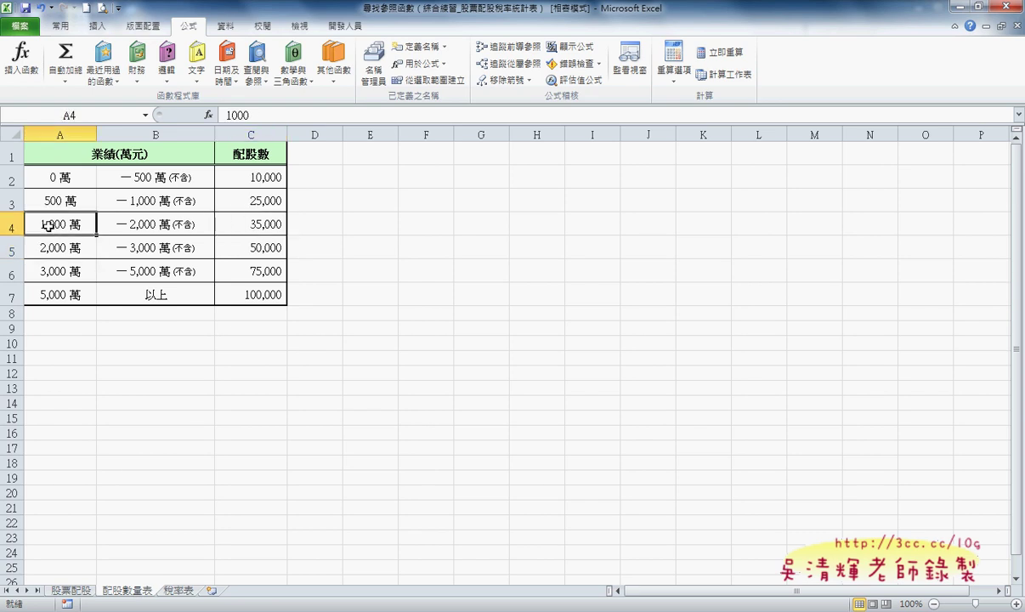
pyautogui.click(241, 222)
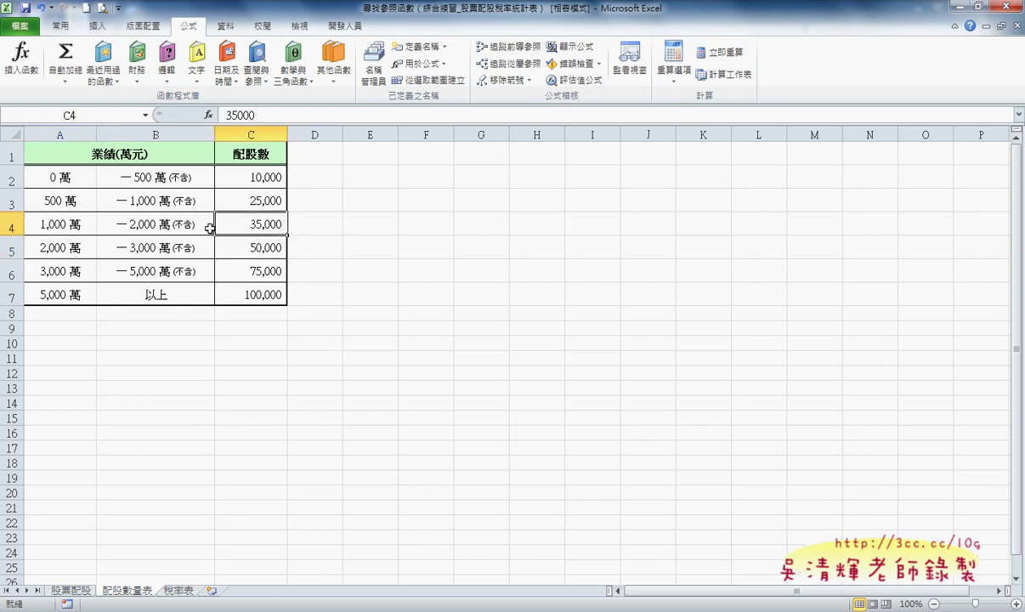
pyautogui.click(84, 223)
pyautogui.moveTo(99, 227); pyautogui.dragTo(235, 219)
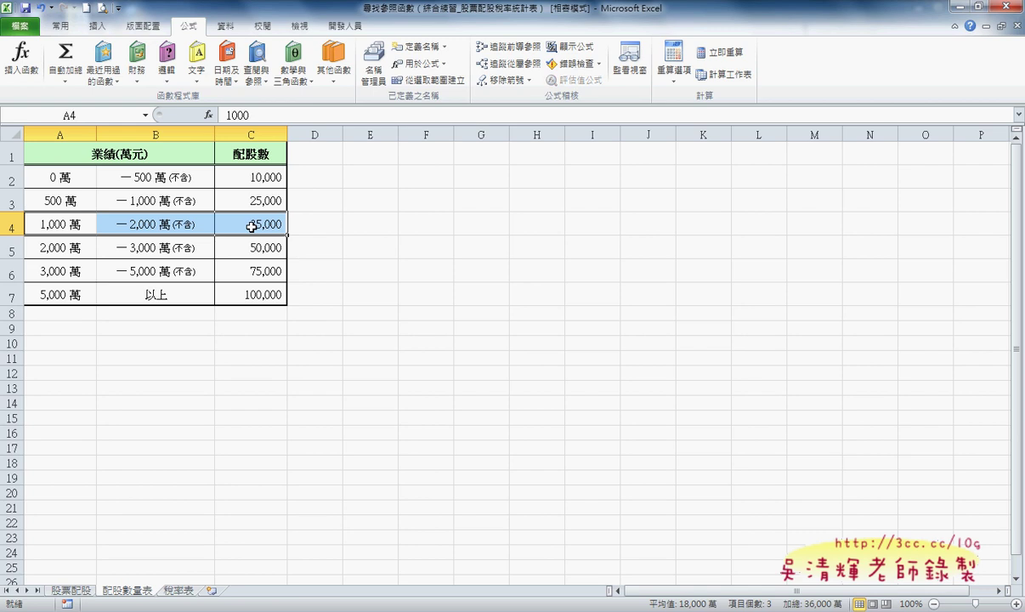
pyautogui.click(153, 221)
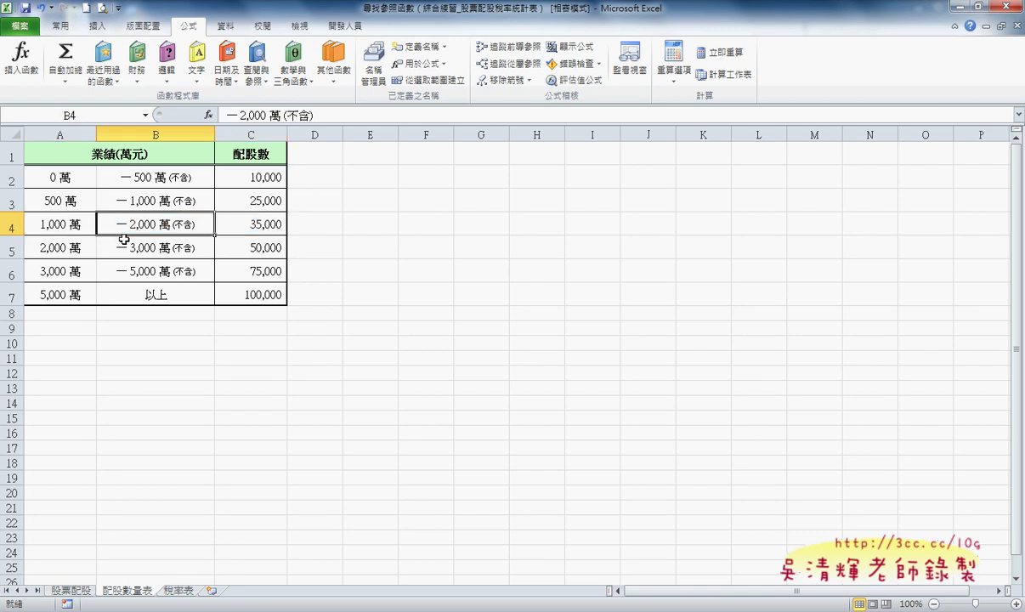
# Check the stored bracket start values in A2:A7, such as 500 in A3 and 1000 in A4.
pyautogui.click(68, 224)
pyautogui.moveTo(63, 176); pyautogui.dragTo(65, 289)
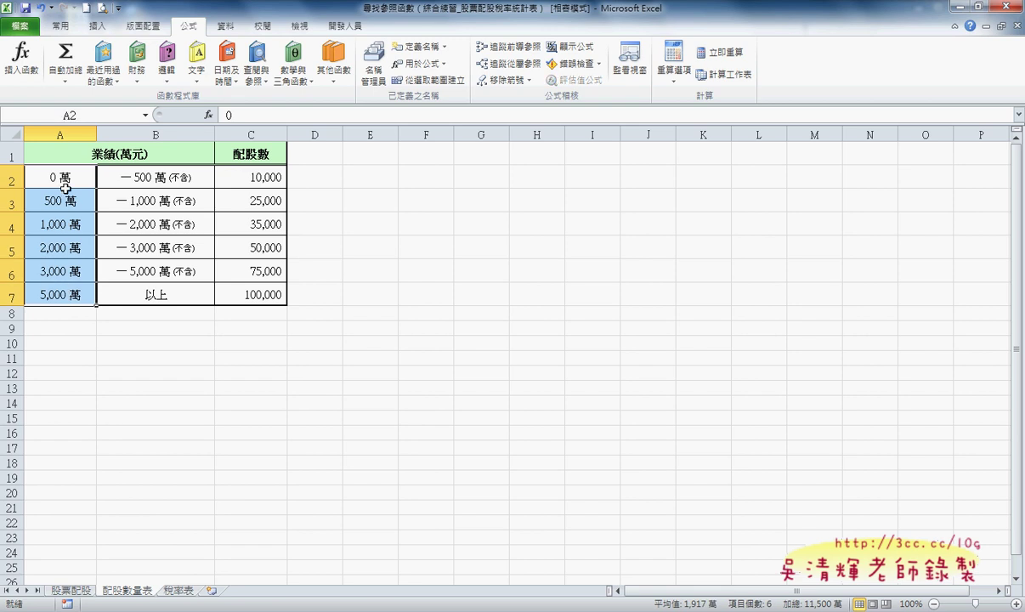
pyautogui.click(66, 180)
pyautogui.click(61, 198)
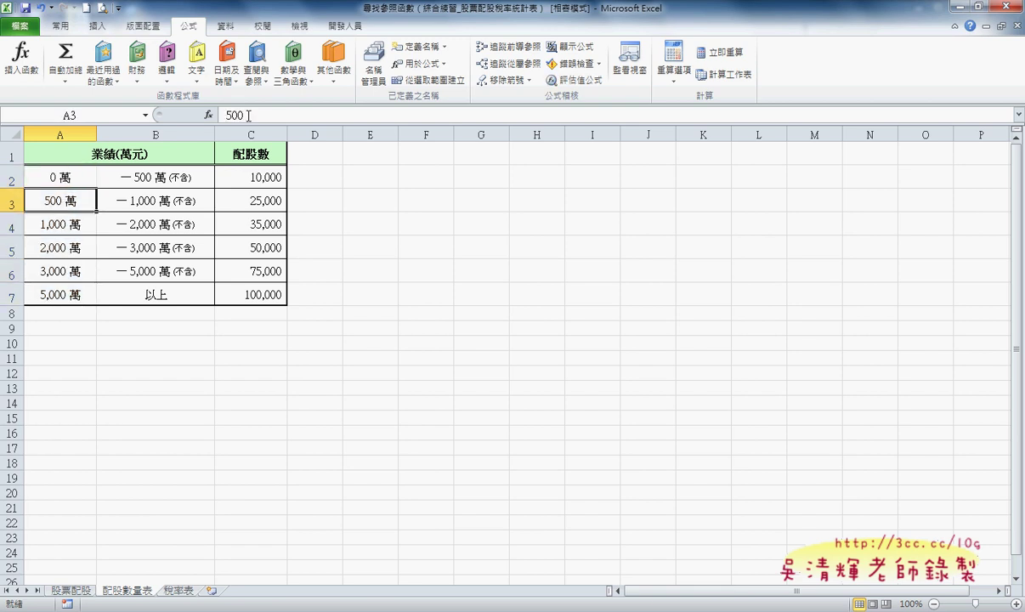
pyautogui.click(68, 220)
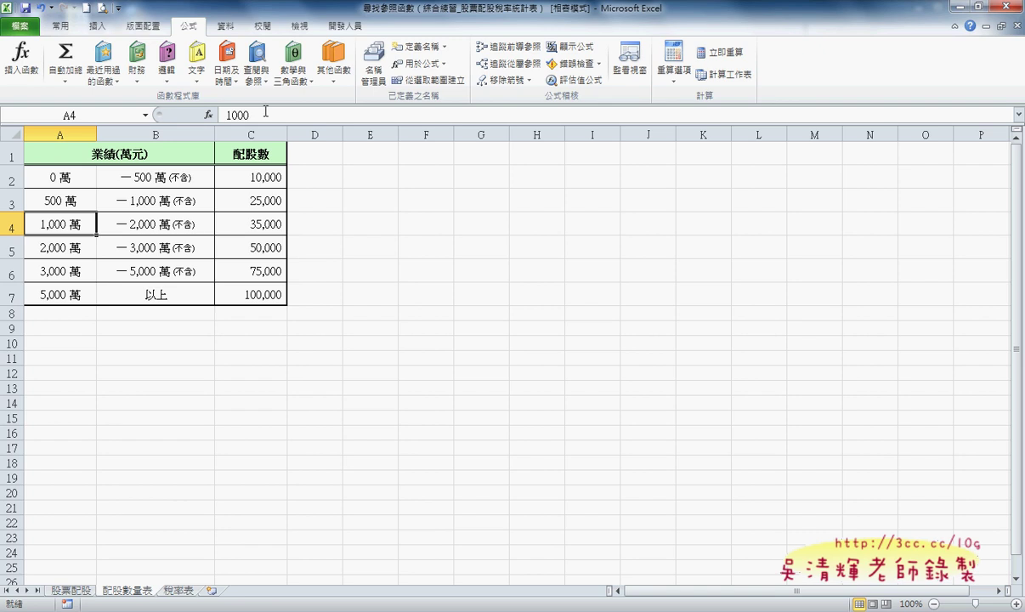
# View A4's custom number format #,##0"萬" in Format Cells, then cancel without changes.
pyautogui.rightClick(79, 223)
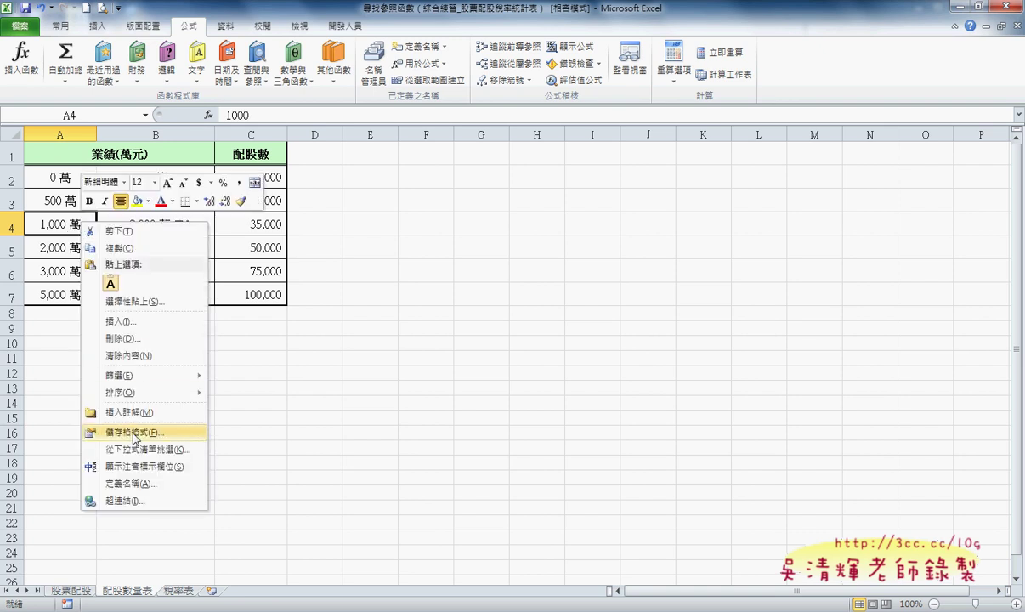
pyautogui.click(184, 438)
pyautogui.moveTo(204, 281); pyautogui.dragTo(418, 193)
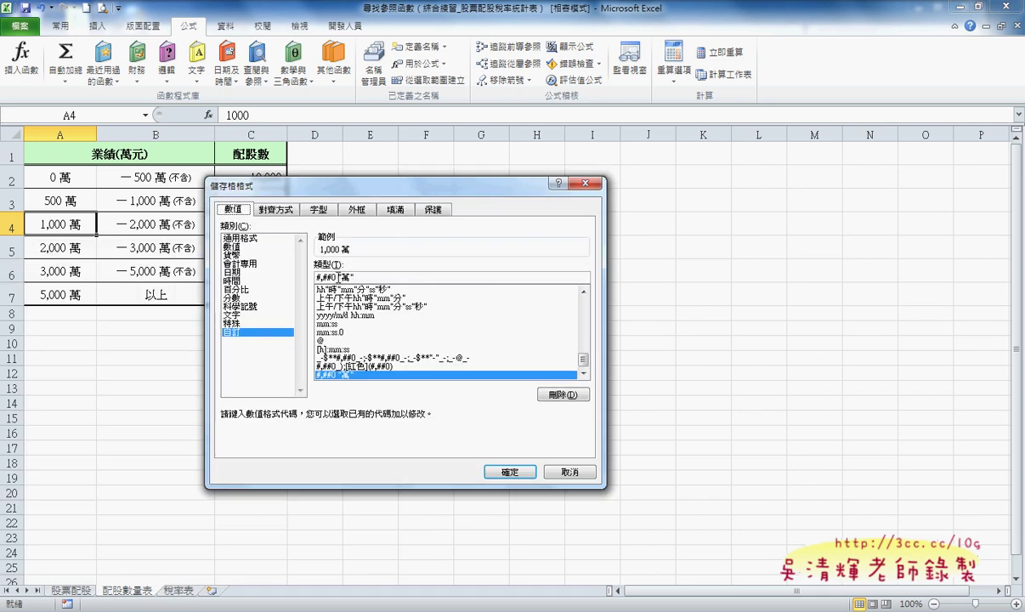
pyautogui.moveTo(337, 276); pyautogui.dragTo(358, 276)
pyautogui.click(571, 473)
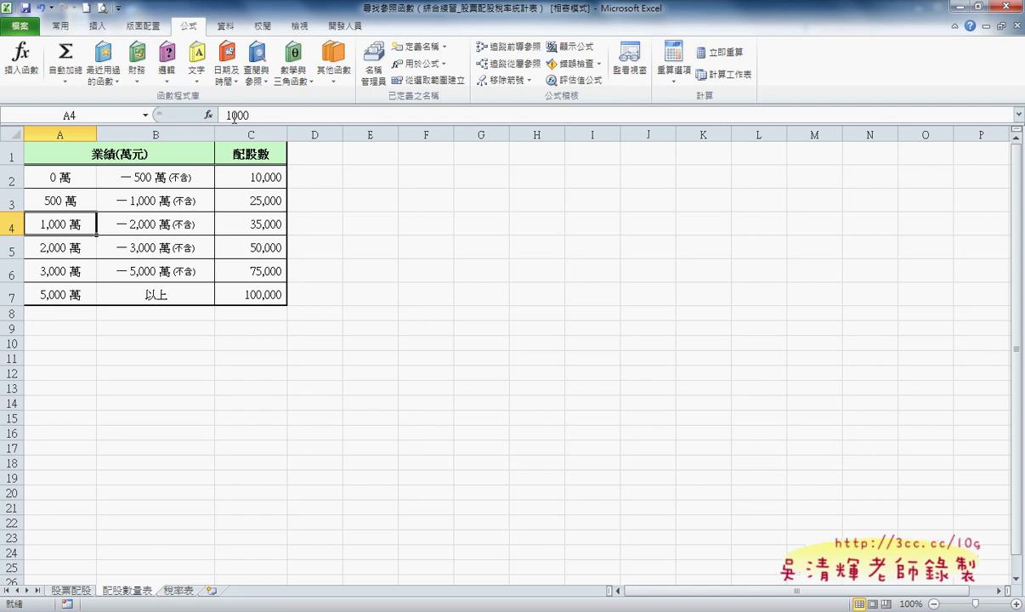
# Fill D4's VLOOKUP down the 分配股數 column on 股票配股, then check C1 and G1.
pyautogui.click(72, 590)
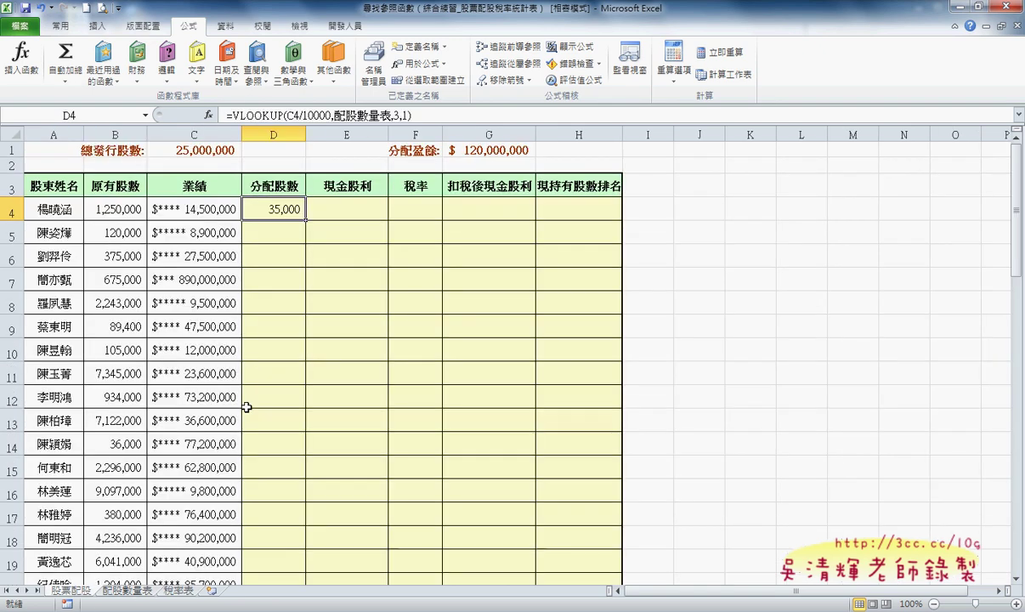
pyautogui.doubleClick(304, 219)
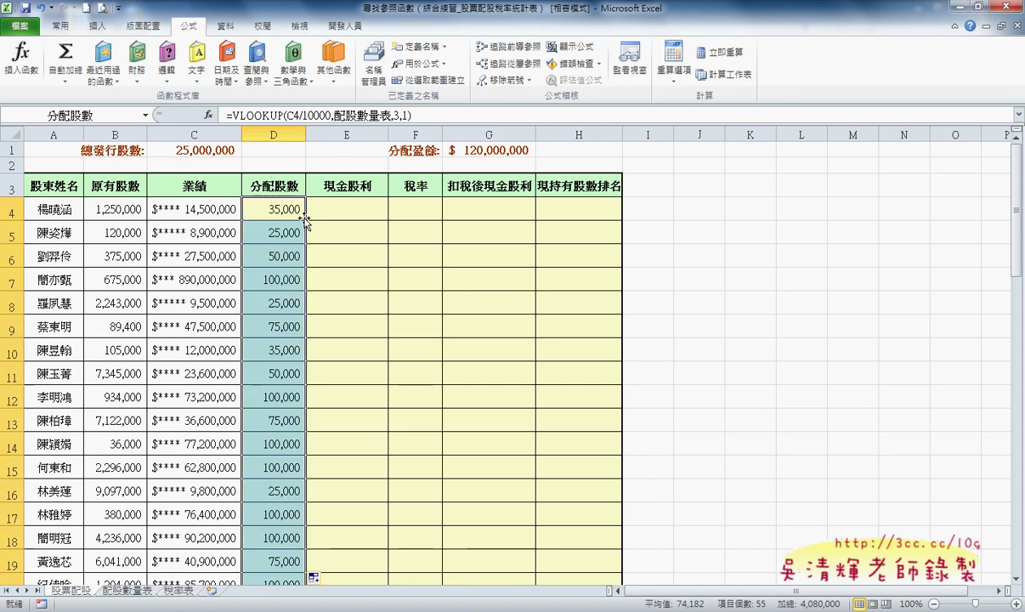
pyautogui.click(343, 208)
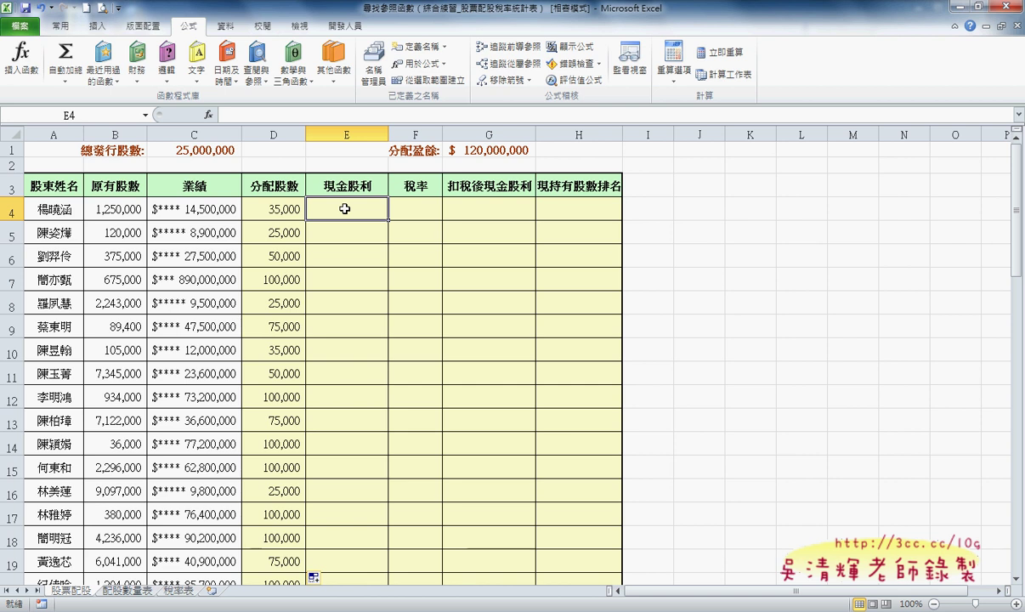
pyautogui.click(197, 150)
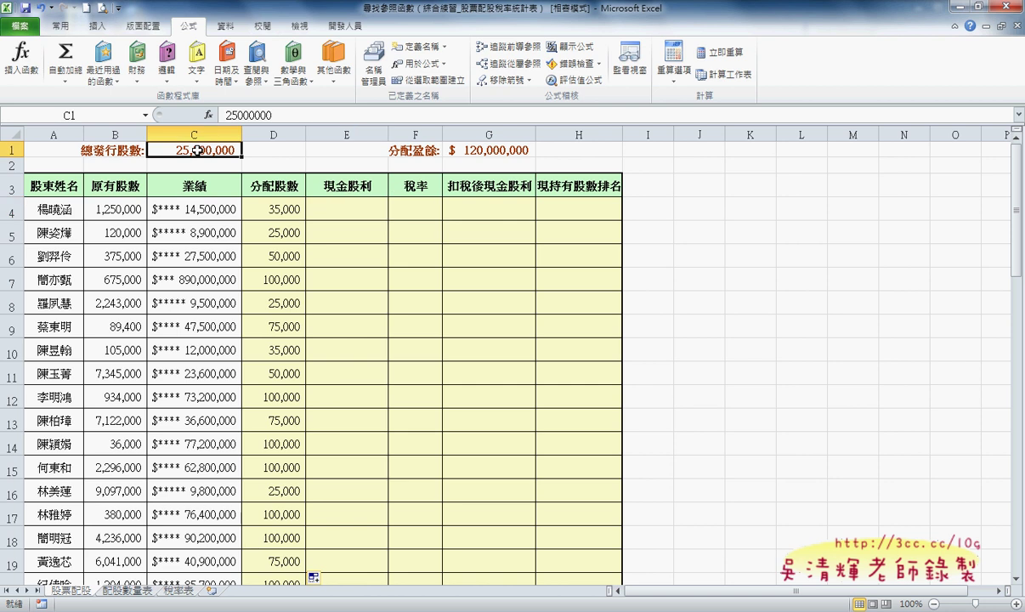
pyautogui.click(474, 150)
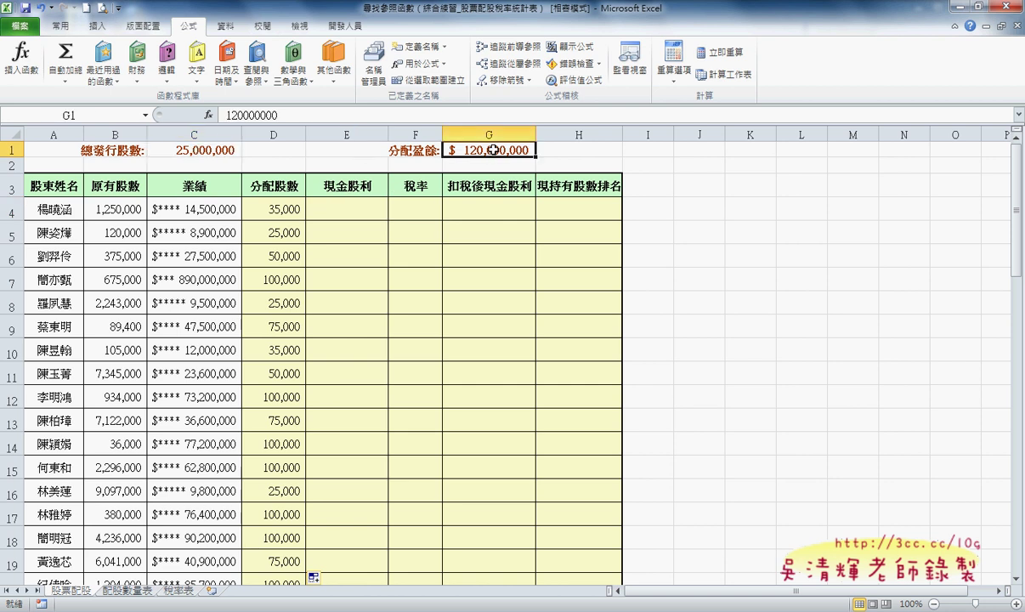
pyautogui.click(57, 200)
pyautogui.click(128, 589)
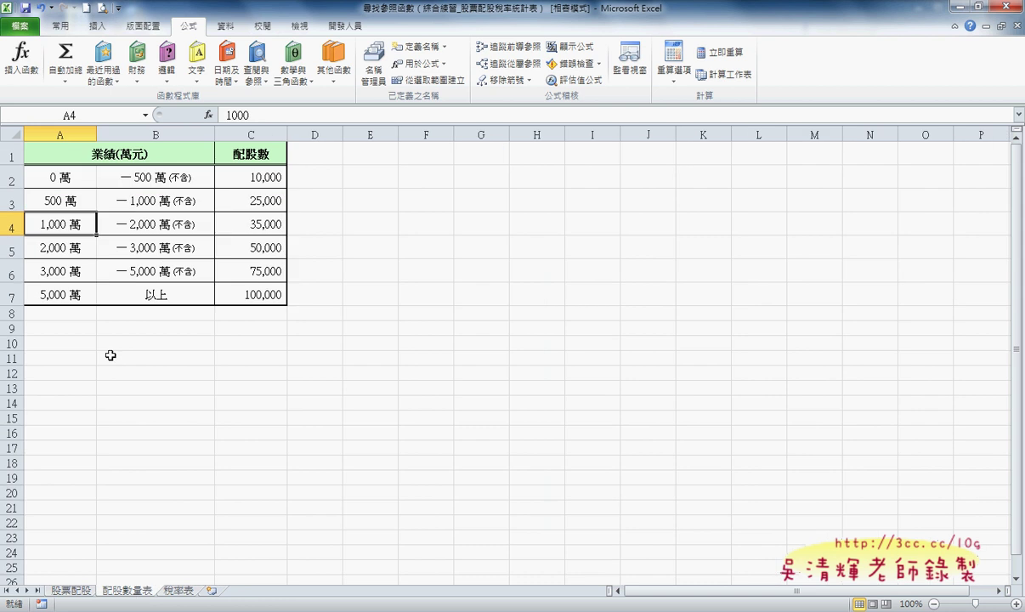
pyautogui.moveTo(85, 178)
pyautogui.mouseDown()
pyautogui.moveTo(263, 278)
pyautogui.moveTo(260, 294)
pyautogui.mouseUp()
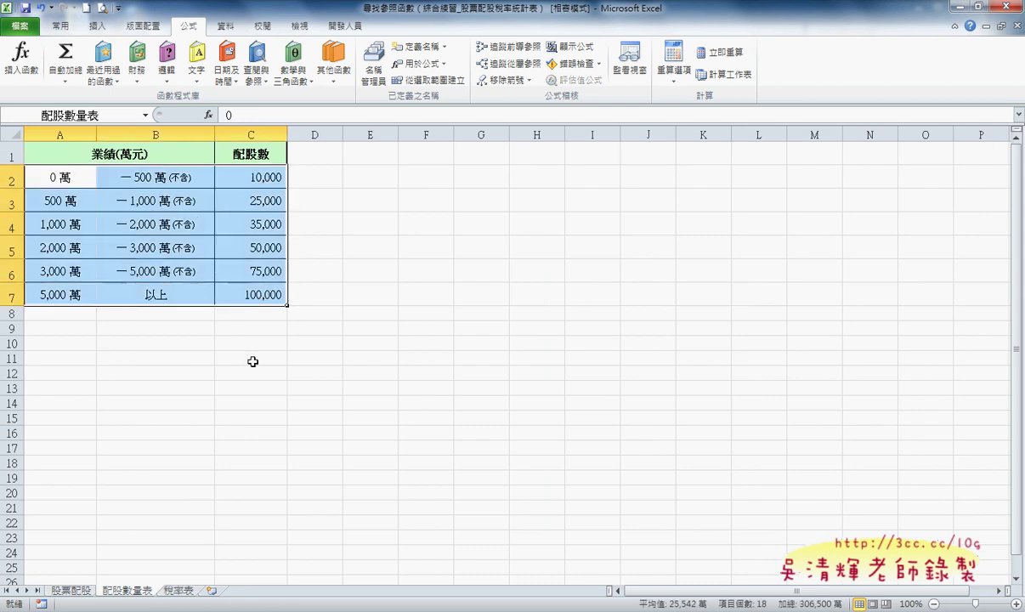
pyautogui.click(175, 589)
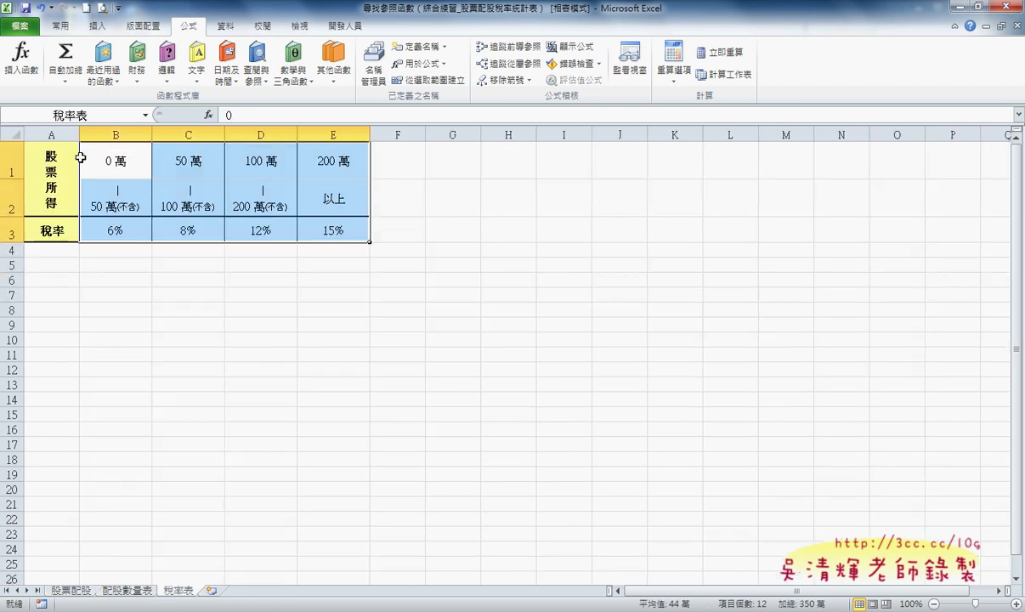
pyautogui.moveTo(101, 149)
pyautogui.mouseDown()
pyautogui.moveTo(263, 226)
pyautogui.moveTo(315, 219)
pyautogui.mouseUp()
pyautogui.click(70, 589)
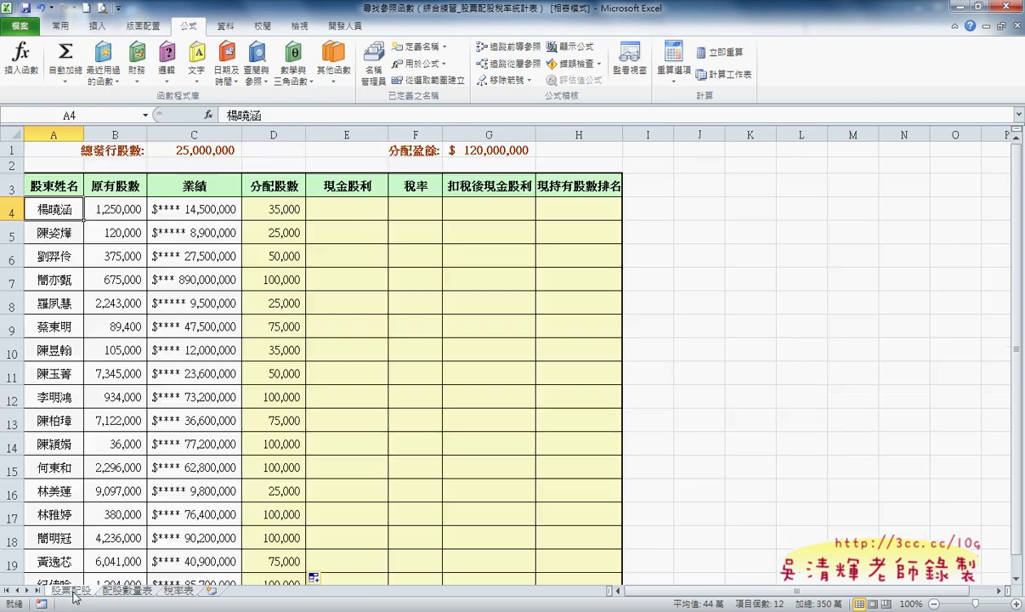
pyautogui.click(280, 207)
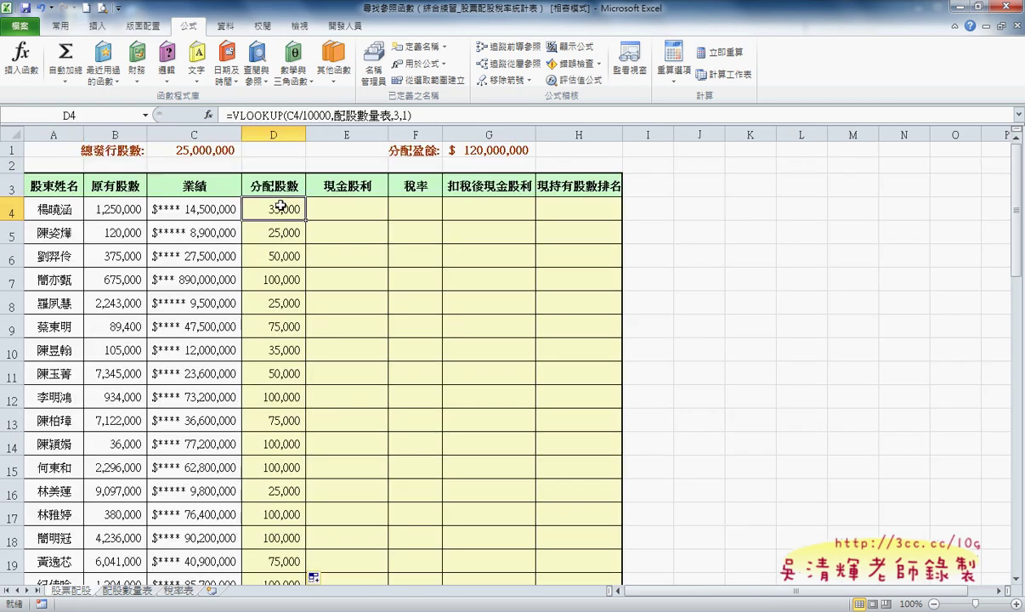